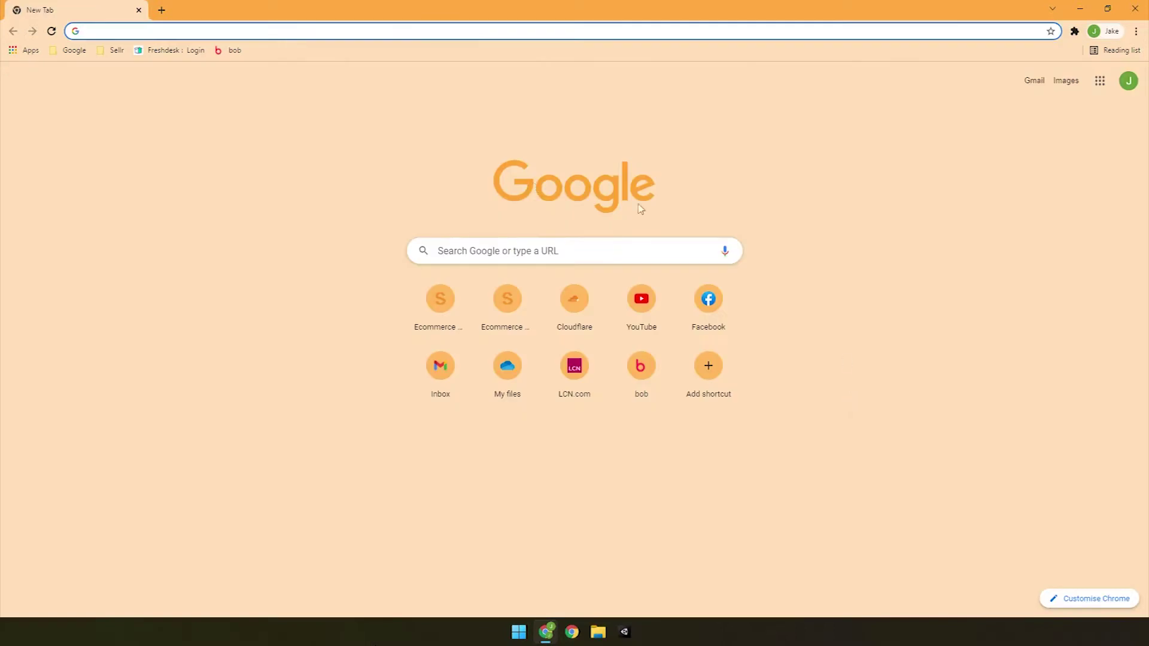
Open sellr.com and start the free trial sign-up
{"action": "type", "text": "sellr."}
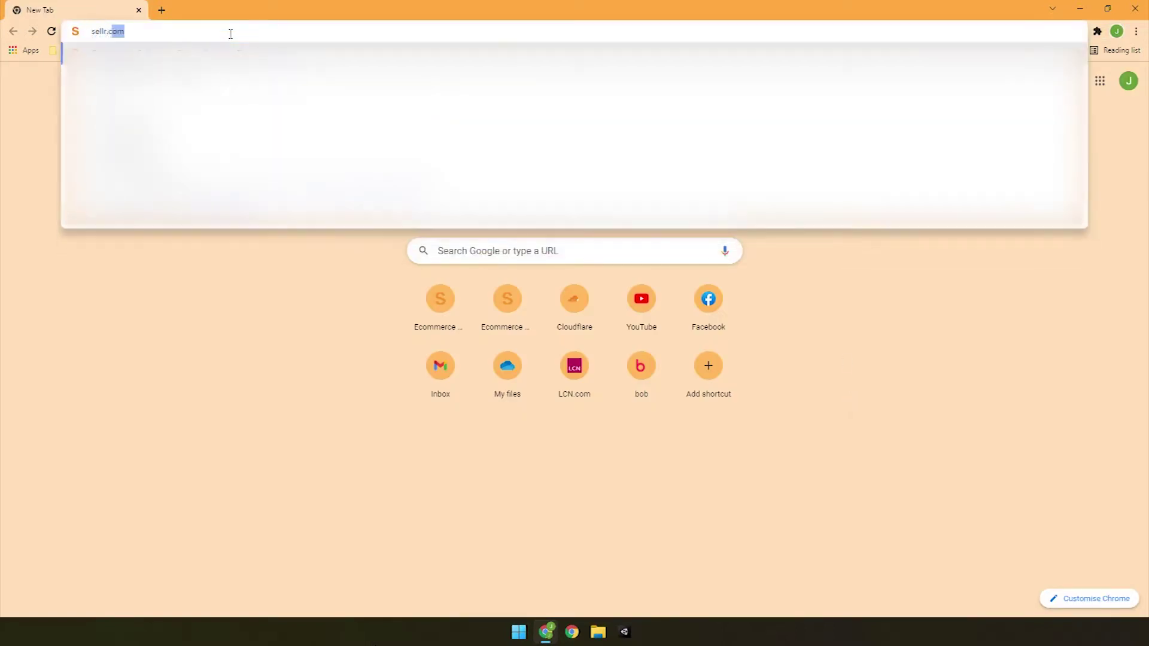
{"action": "key", "text": "Return"}
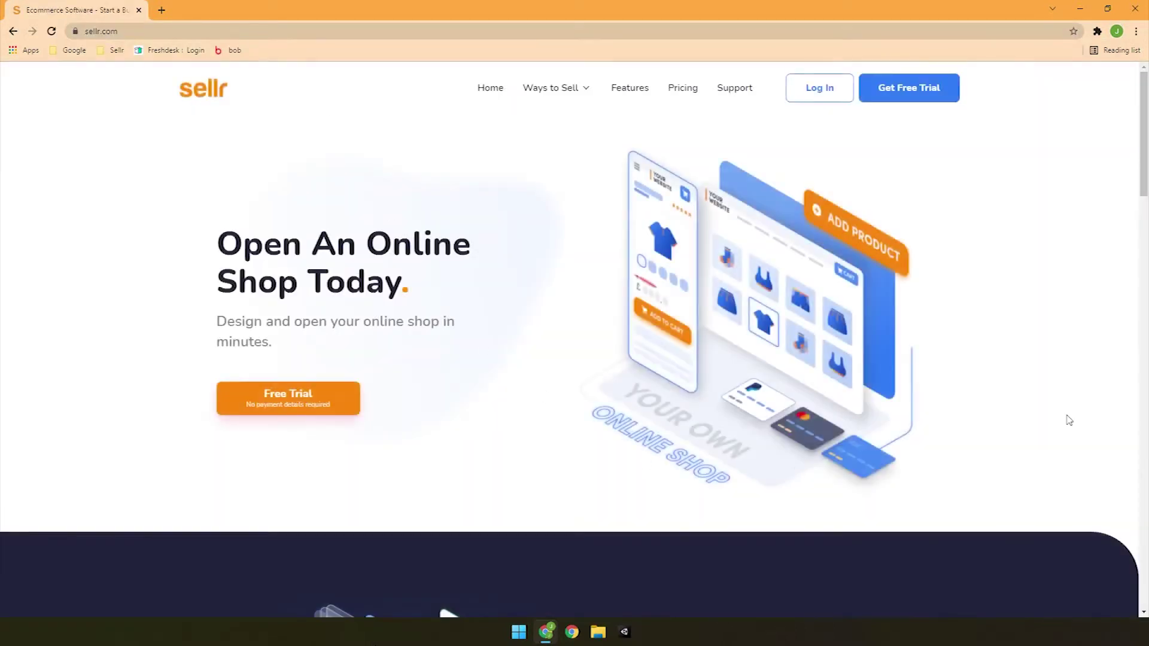
{"action": "left_click", "coordinate": [293, 402]}
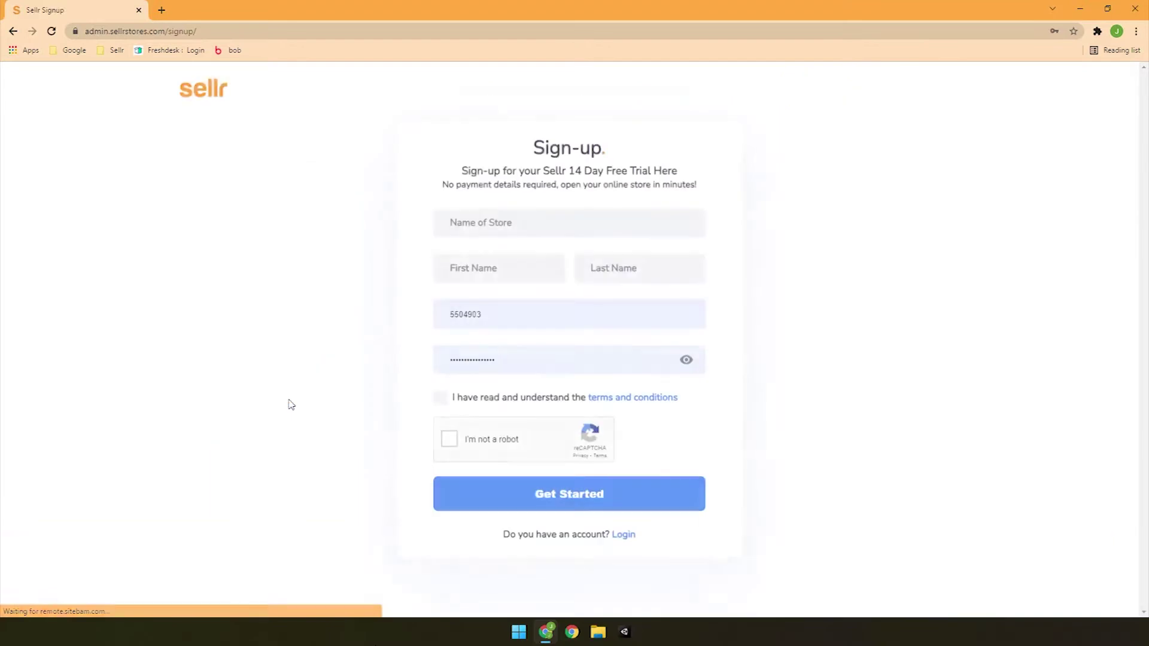
Fill in the sign-up form with the store name, owner's name, e-mail and account password, and submit it
{"action": "left_click", "coordinate": [593, 216]}
{"action": "left_click", "coordinate": [586, 257]}
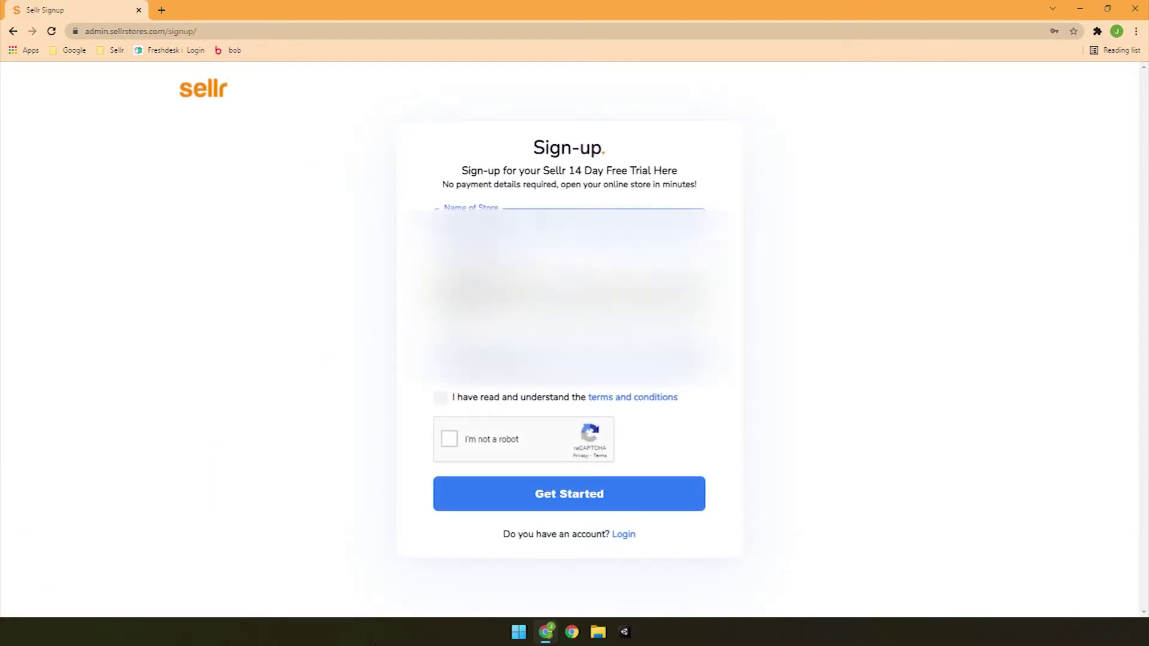
{"action": "left_click_drag", "start_coordinate": [507, 315], "coordinate": [318, 310]}
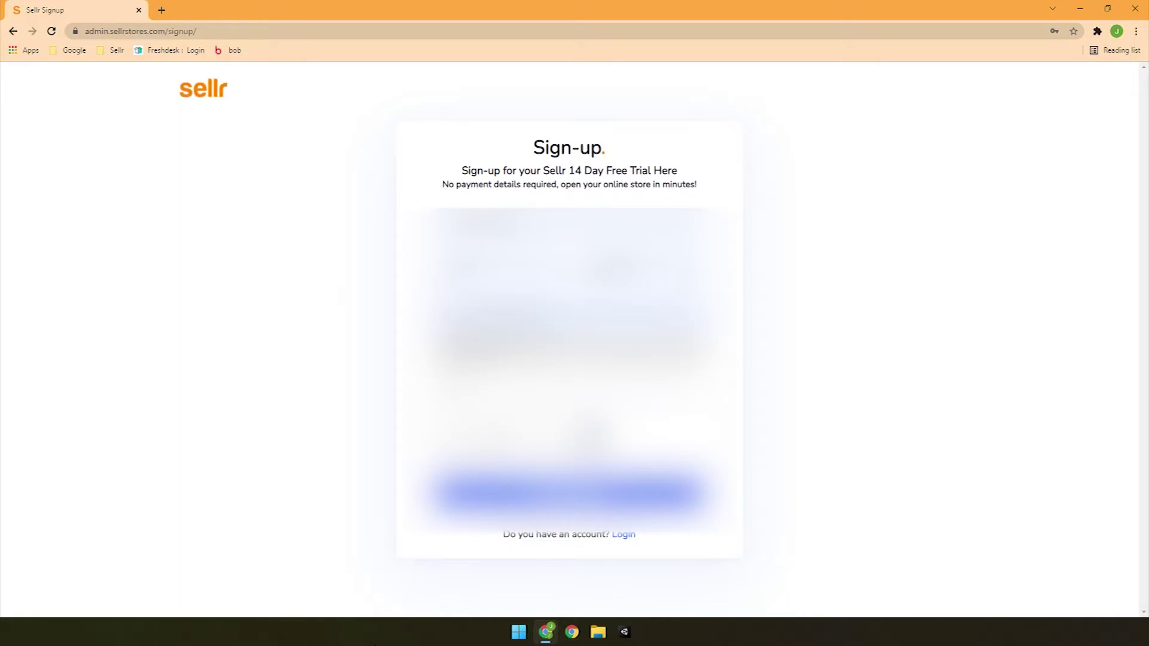
{"action": "key", "text": "Return"}
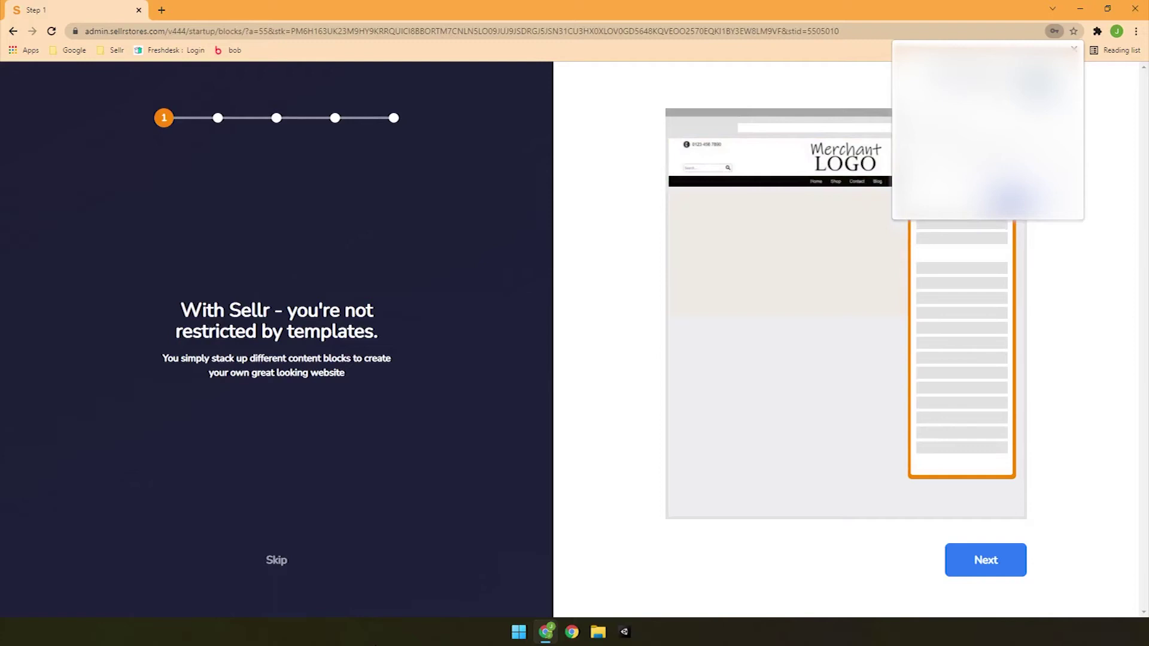
Go through the startup wizard and open the new store in the website editor
{"action": "left_click", "coordinate": [986, 559]}
{"action": "left_click", "coordinate": [940, 299]}
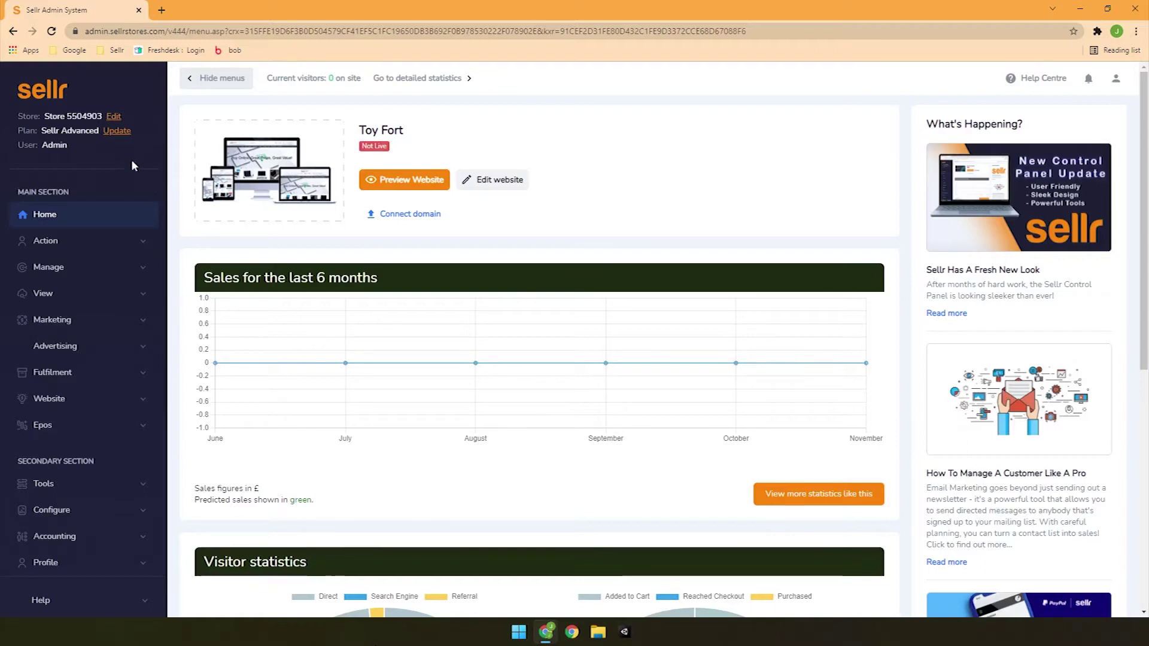
{"action": "left_click", "coordinate": [114, 117]}
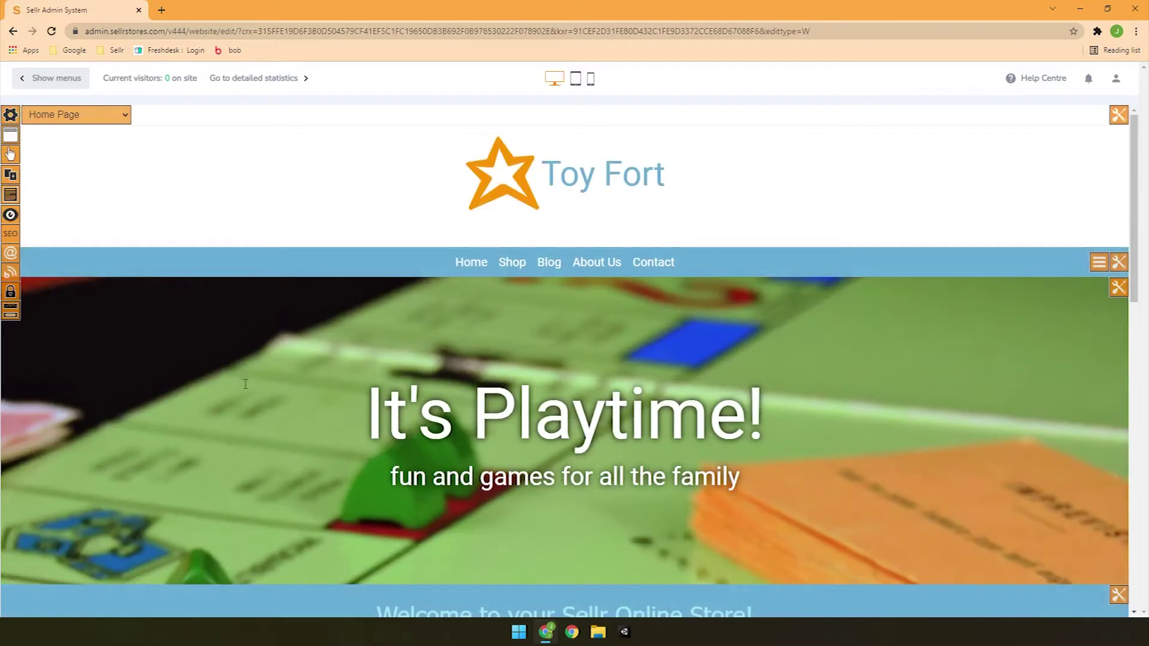
Look over the home page in the editor, from the header and banner through the product list to the footer
{"action": "scroll", "coordinate": [254, 311], "scroll_direction": "down", "scroll_amount": 3}
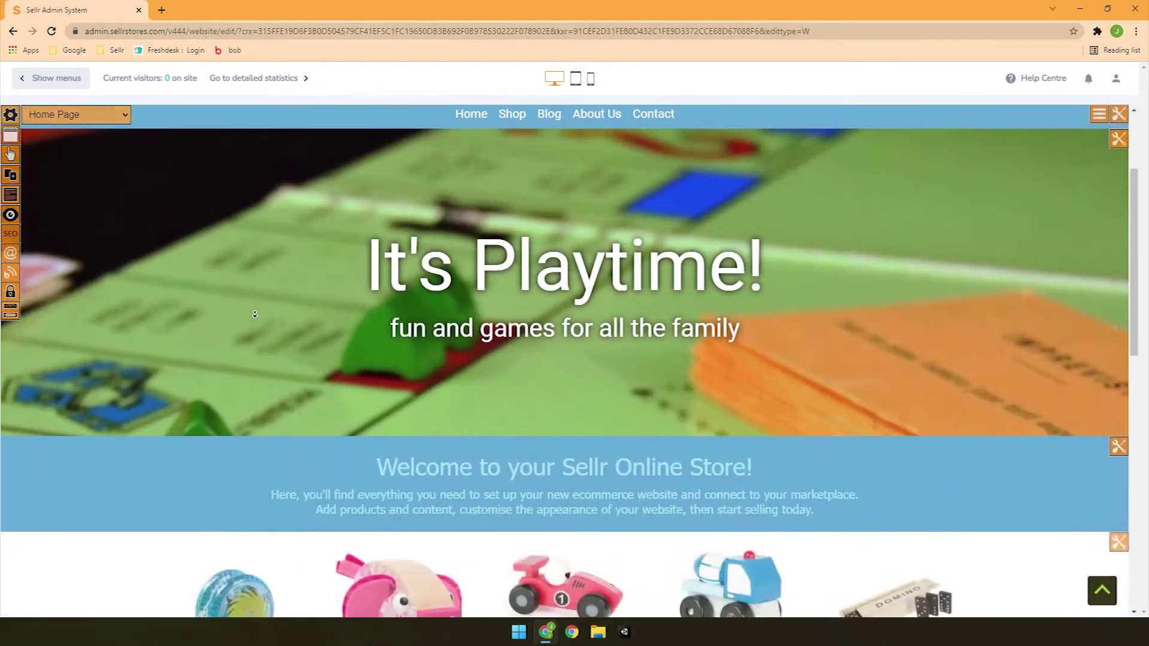
{"action": "scroll", "coordinate": [254, 314], "scroll_direction": "down", "scroll_amount": 7}
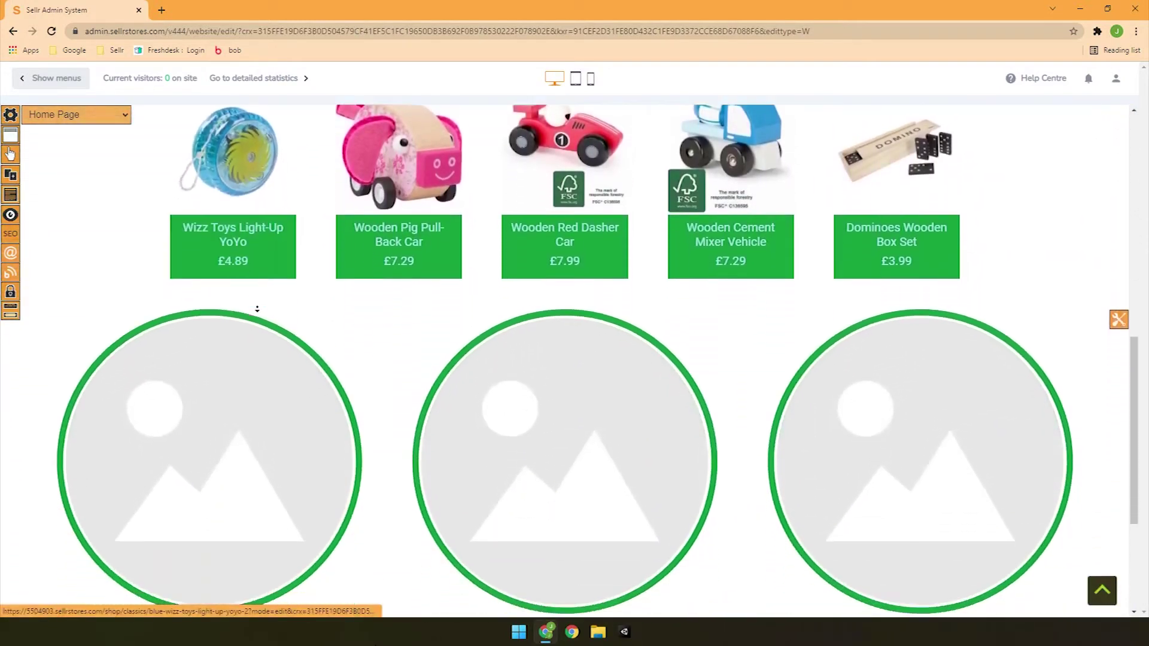
{"action": "scroll", "coordinate": [270, 310], "scroll_direction": "down", "scroll_amount": 4}
{"action": "scroll", "coordinate": [298, 257], "scroll_direction": "up", "scroll_amount": 1}
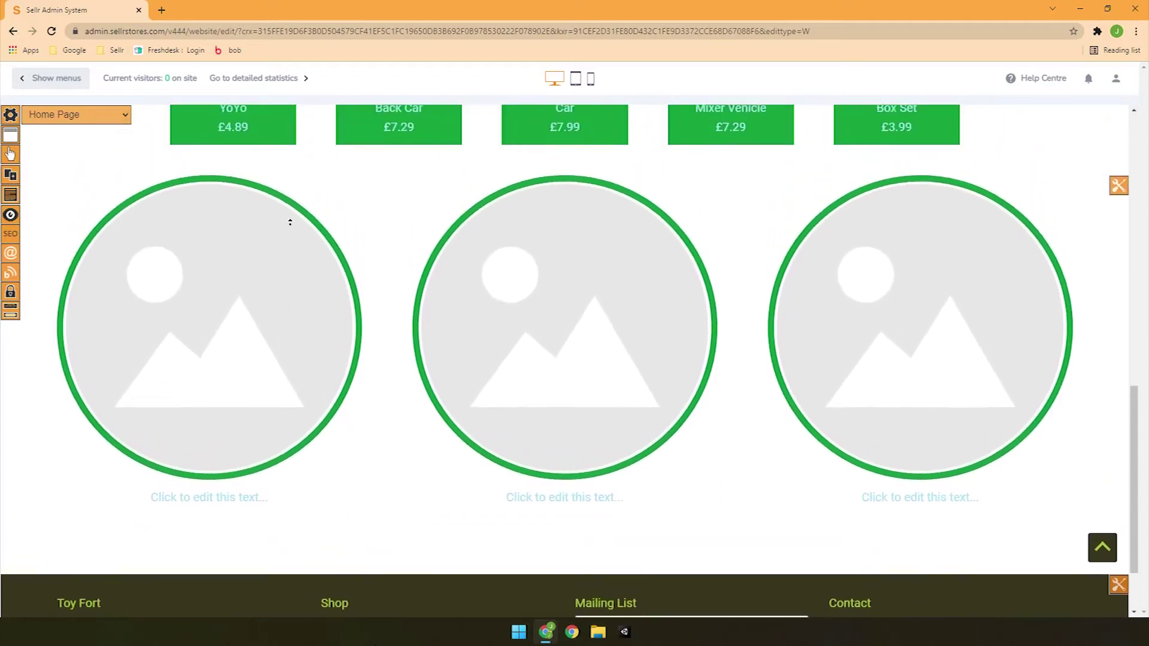
{"action": "scroll", "coordinate": [290, 222], "scroll_direction": "up", "scroll_amount": 10}
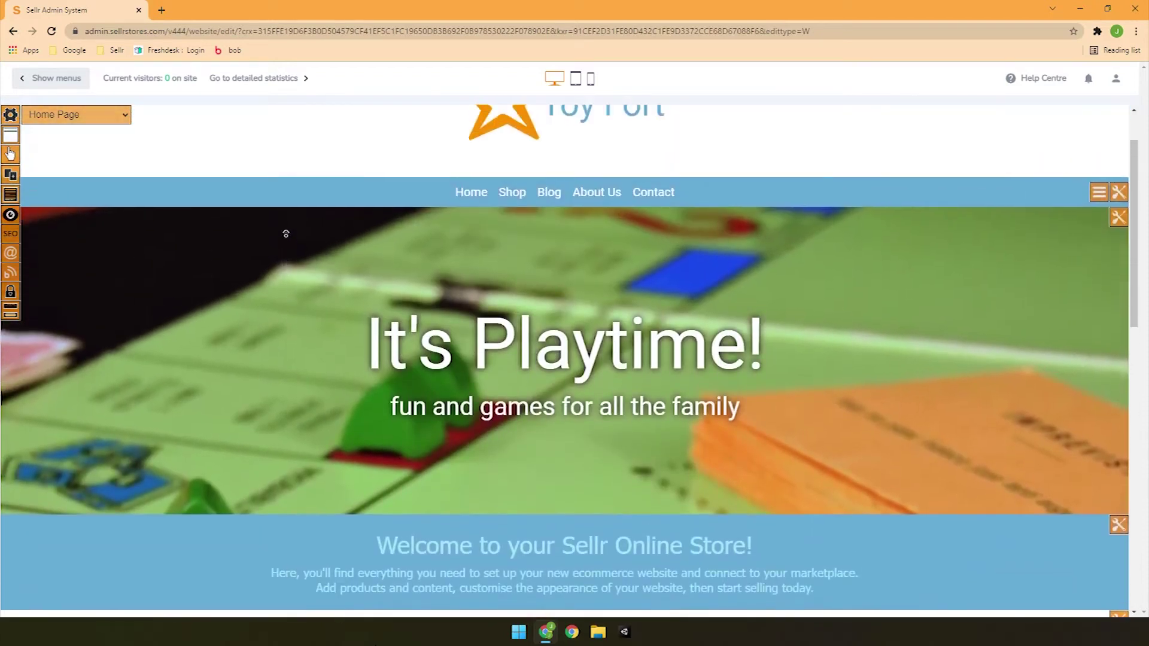
{"action": "scroll", "coordinate": [285, 234], "scroll_direction": "up", "scroll_amount": 1}
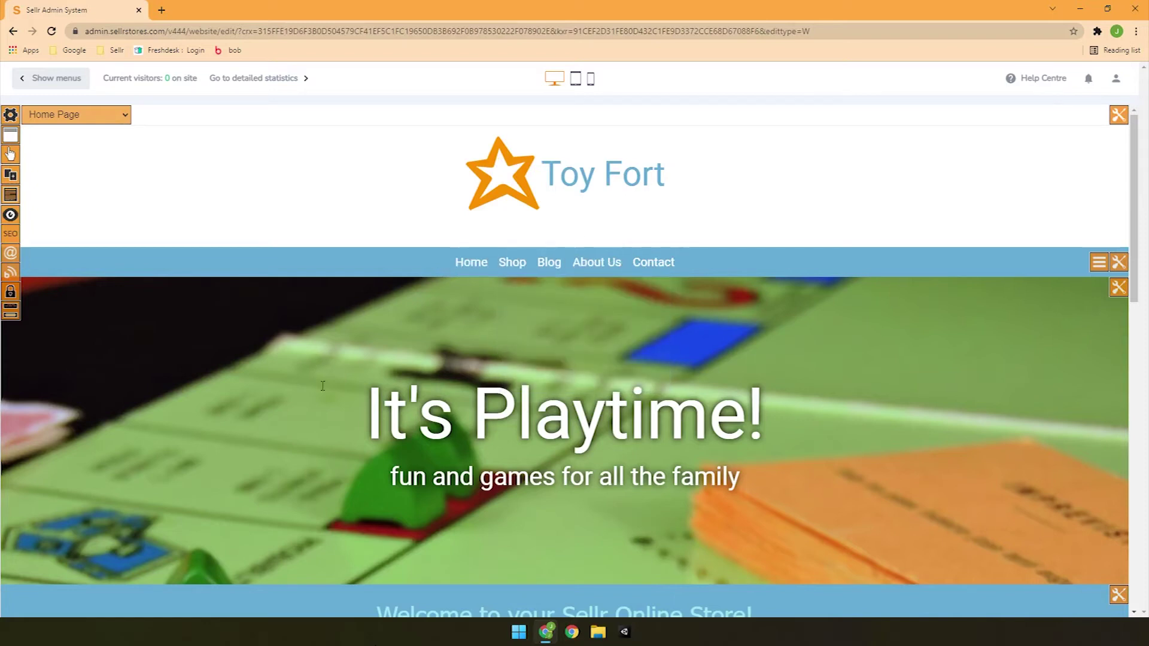
{"action": "scroll", "coordinate": [306, 579], "scroll_direction": "down", "scroll_amount": 3}
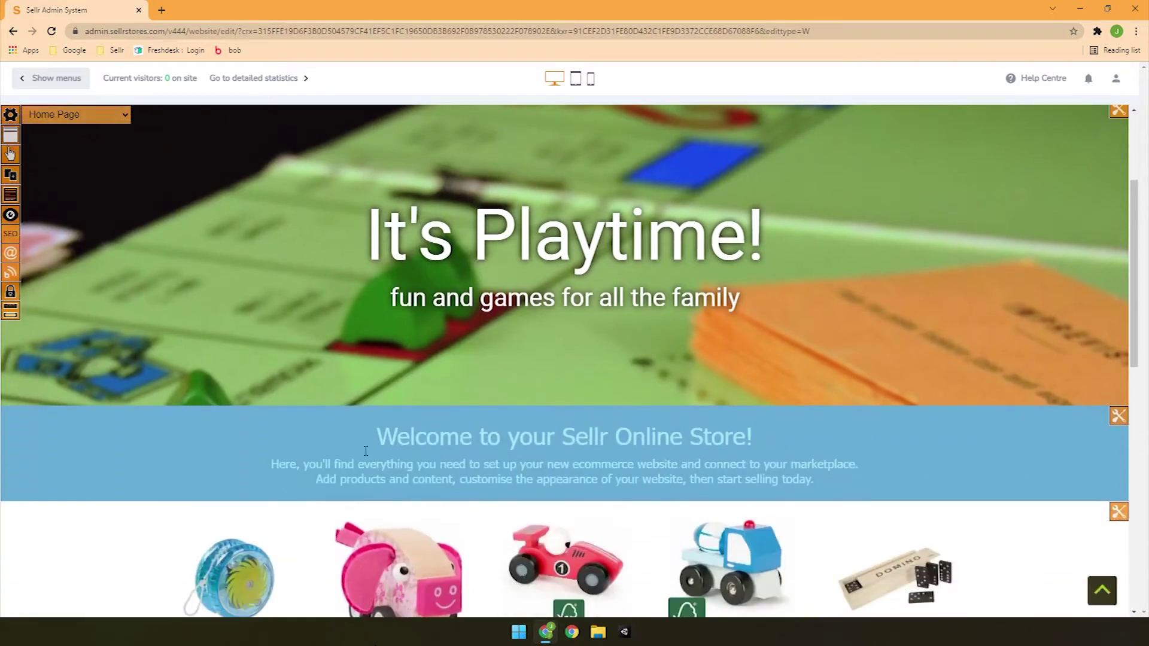
{"action": "scroll", "coordinate": [169, 481], "scroll_direction": "down", "scroll_amount": 10}
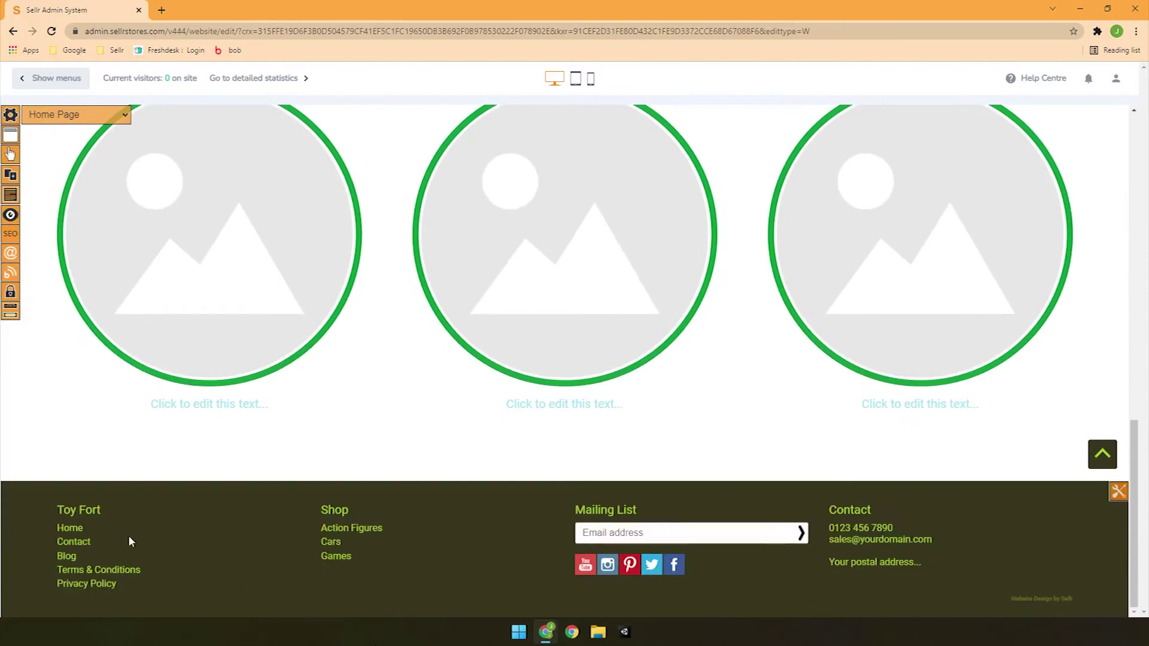
{"action": "scroll", "coordinate": [407, 379], "scroll_direction": "up", "scroll_amount": 10}
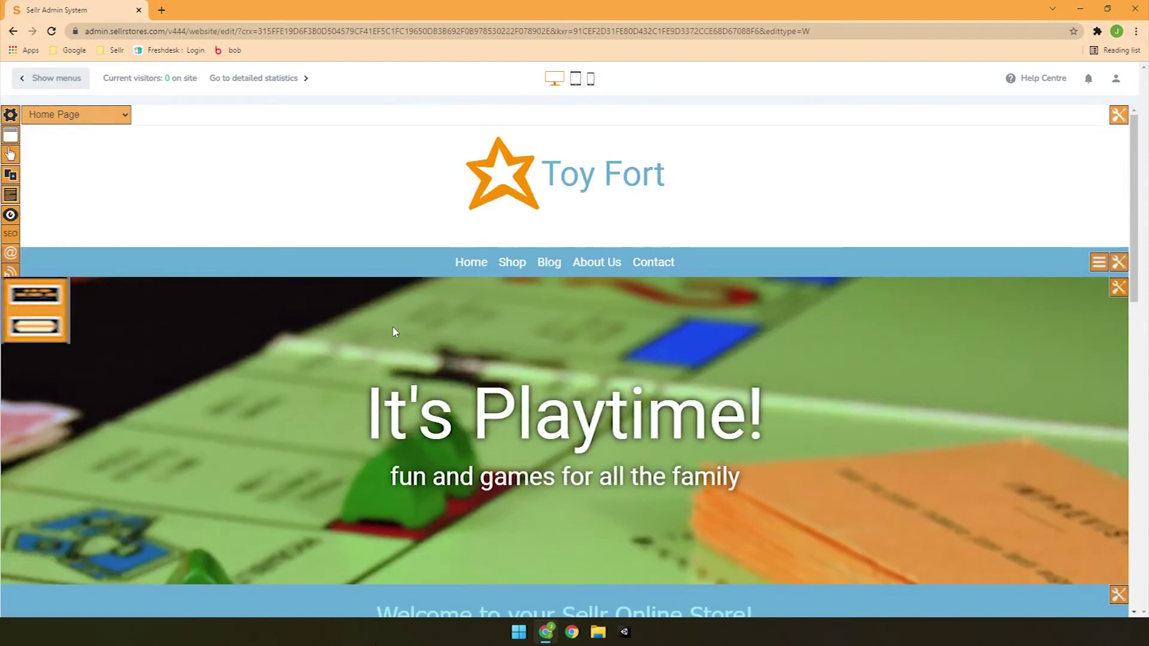
Open the content blocks manager and examine the header, main section and footer blocks of the home page
{"action": "left_click", "coordinate": [13, 314]}
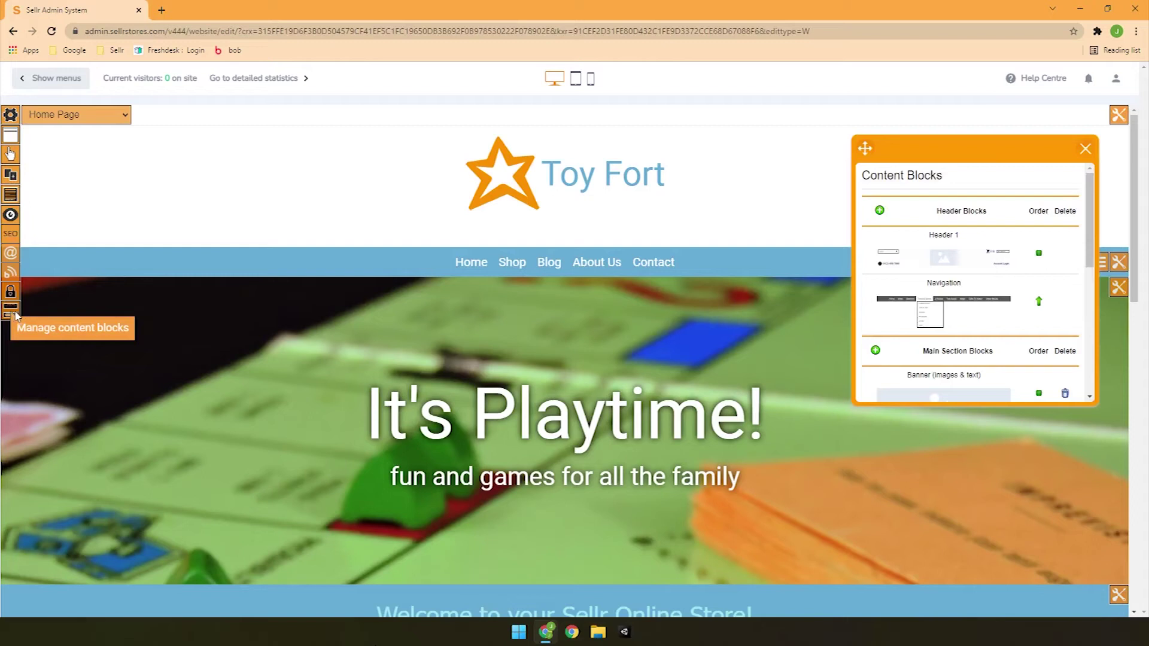
{"action": "mouse_move", "coordinate": [973, 159]}
{"action": "left_mouse_down"}
{"action": "mouse_move", "coordinate": [958, 137]}
{"action": "mouse_move", "coordinate": [960, 146]}
{"action": "left_mouse_up"}
{"action": "left_click_drag", "start_coordinate": [1080, 206], "coordinate": [1074, 286]}
{"action": "scroll", "coordinate": [237, 251], "scroll_direction": "down", "scroll_amount": 3}
{"action": "scroll", "coordinate": [254, 282], "scroll_direction": "down", "scroll_amount": 7}
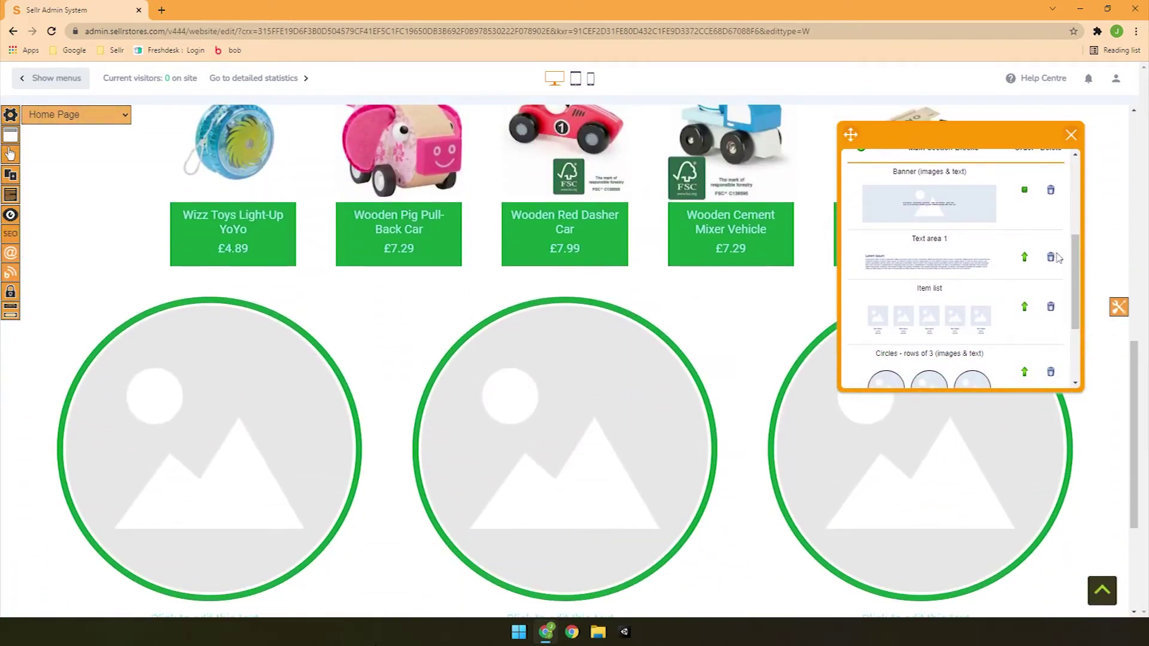
{"action": "scroll", "coordinate": [981, 323], "scroll_direction": "down", "scroll_amount": 2}
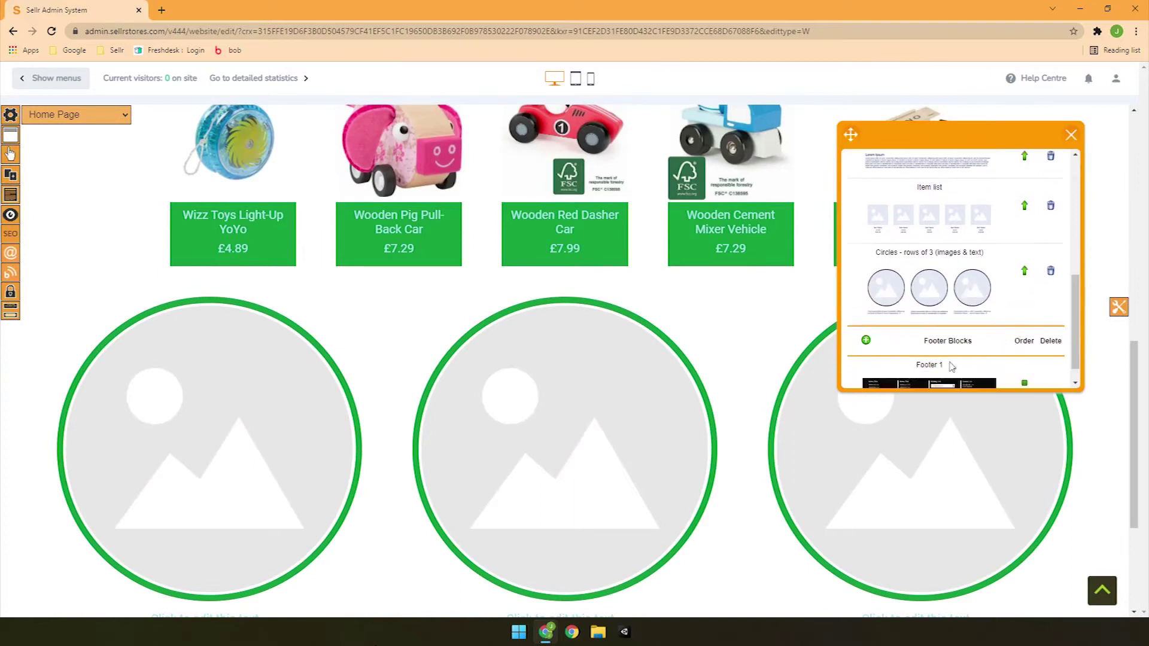
{"action": "scroll", "coordinate": [1075, 331], "scroll_direction": "up", "scroll_amount": 3}
{"action": "scroll", "coordinate": [1075, 329], "scroll_direction": "down", "scroll_amount": 1}
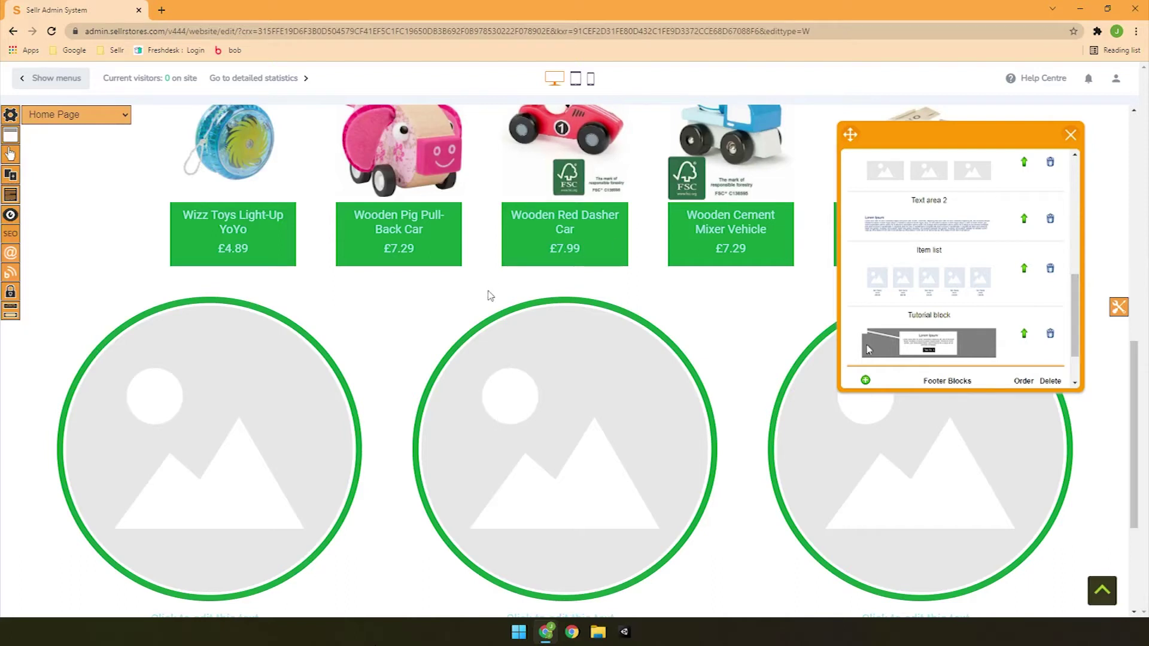
{"action": "scroll", "coordinate": [398, 455], "scroll_direction": "up", "scroll_amount": 5}
{"action": "scroll", "coordinate": [396, 412], "scroll_direction": "up", "scroll_amount": 5}
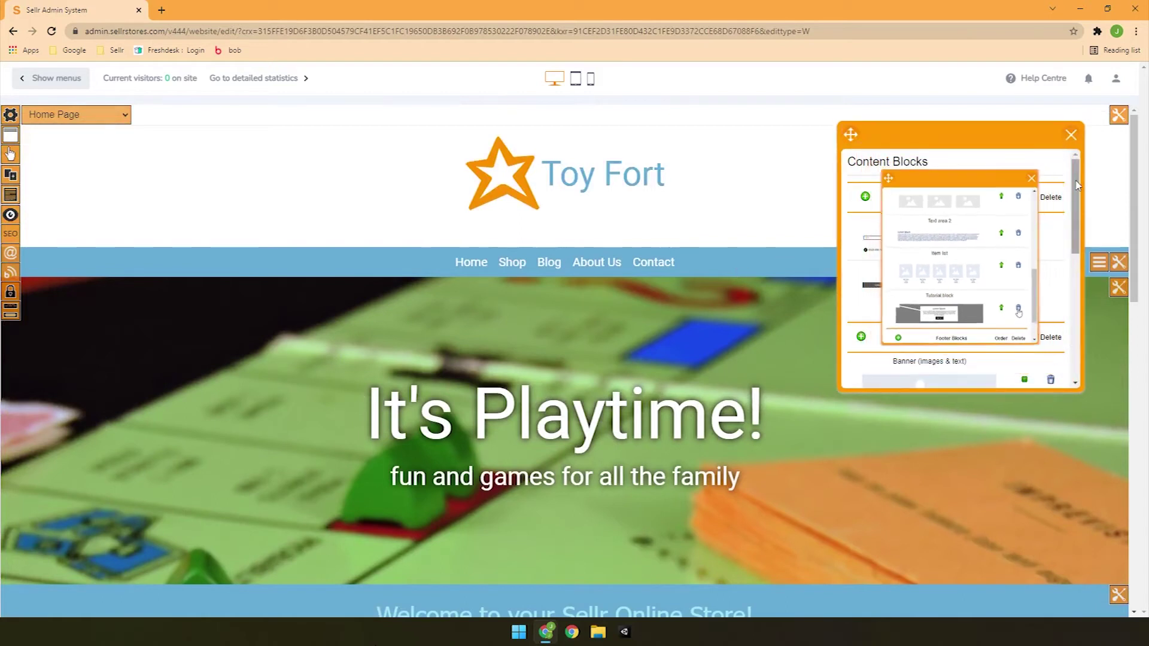
Delete the "Circles - rows of 3 (images & text)" block from the main section
{"action": "left_click_drag", "start_coordinate": [1075, 185], "coordinate": [1057, 291]}
{"action": "left_click", "coordinate": [1050, 303]}
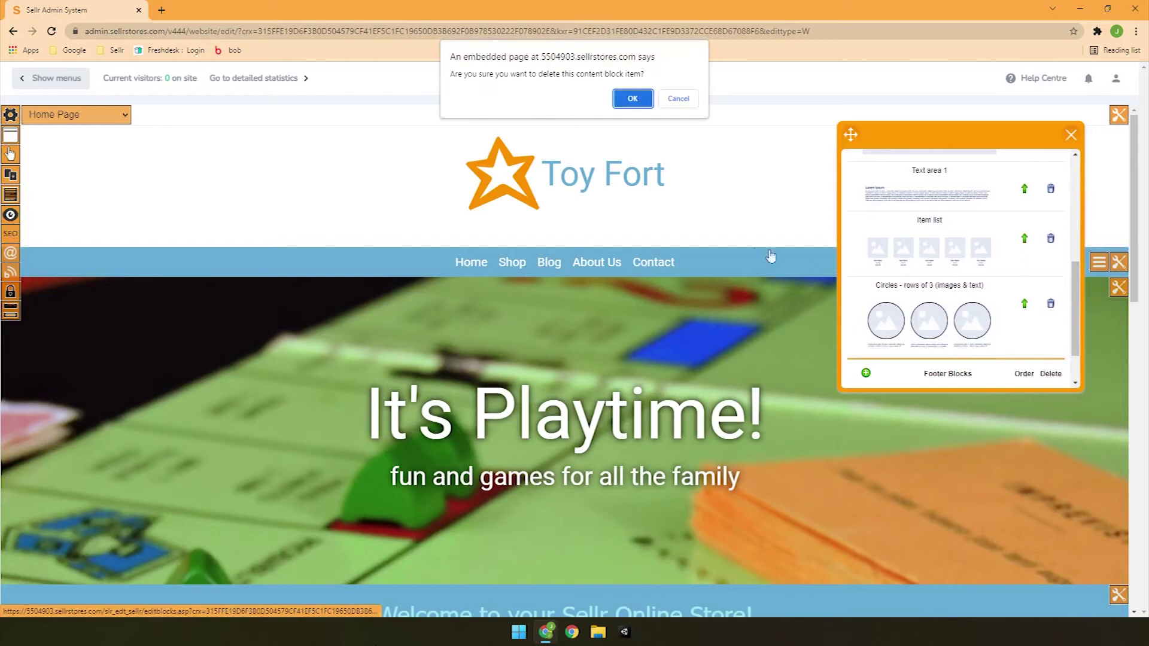
{"action": "left_click", "coordinate": [639, 101]}
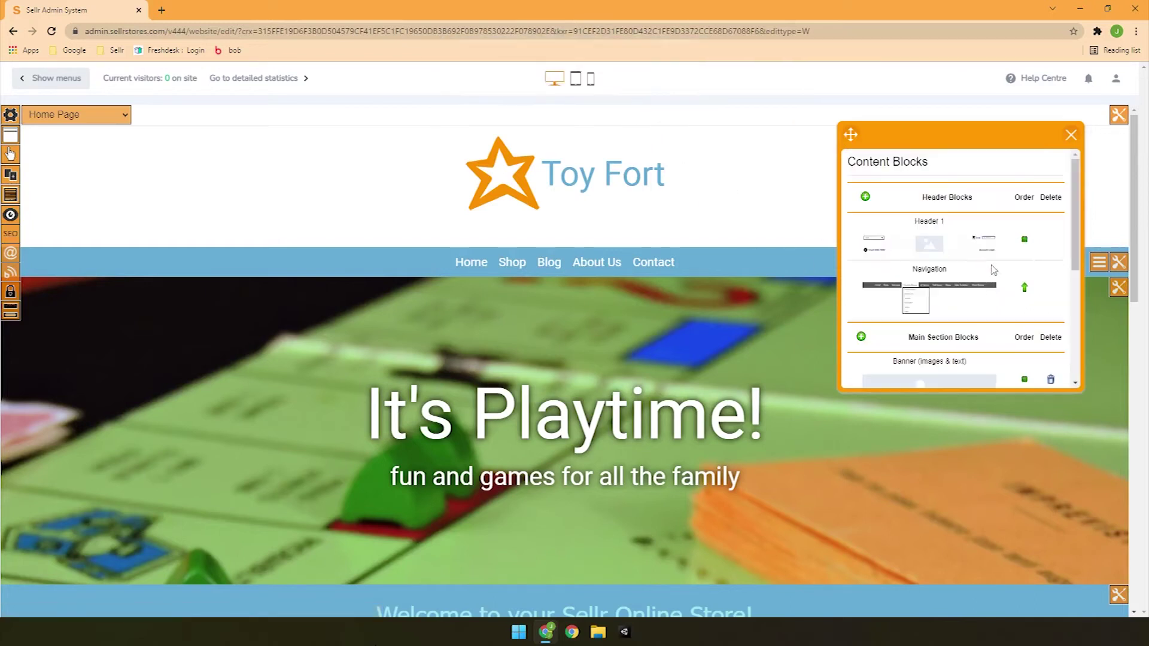
Move the Item list block up one place, above the Text area 1 block
{"action": "scroll", "coordinate": [1010, 273], "scroll_direction": "down", "scroll_amount": 5}
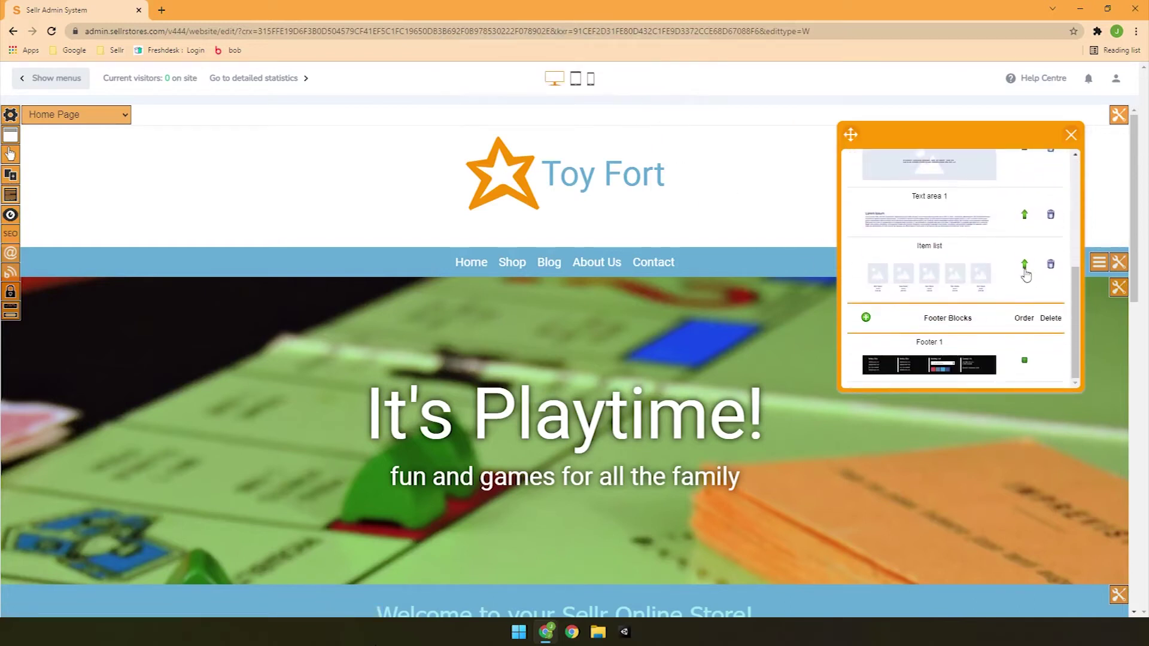
{"action": "left_click", "coordinate": [1024, 266]}
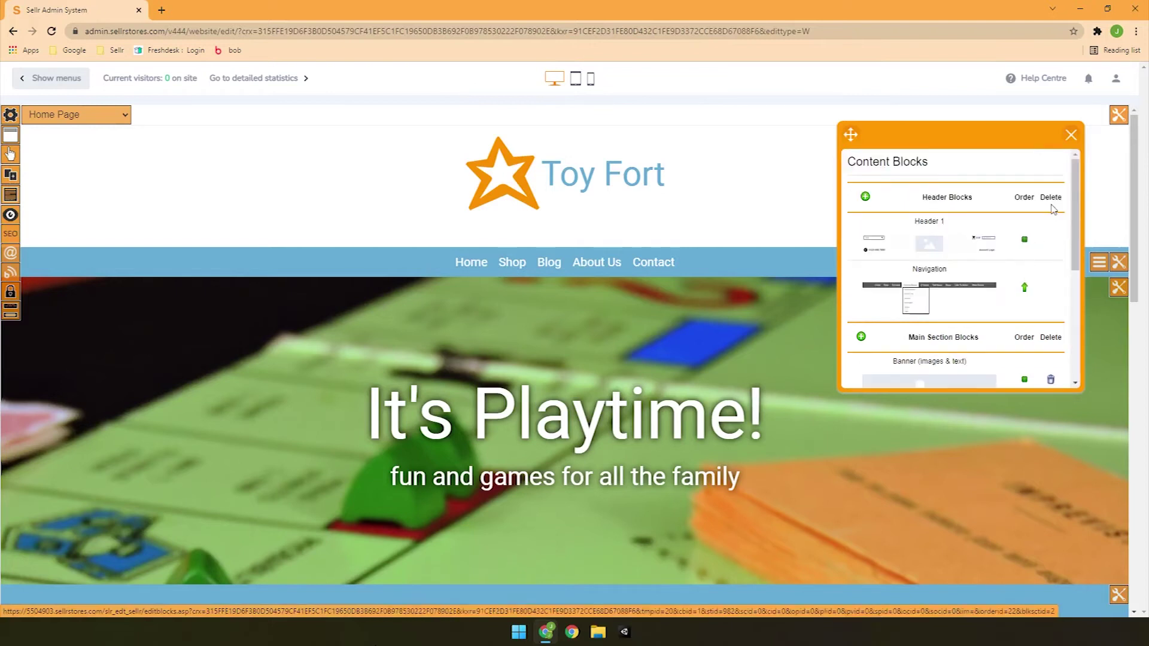
{"action": "scroll", "coordinate": [1047, 213], "scroll_direction": "down", "scroll_amount": 2}
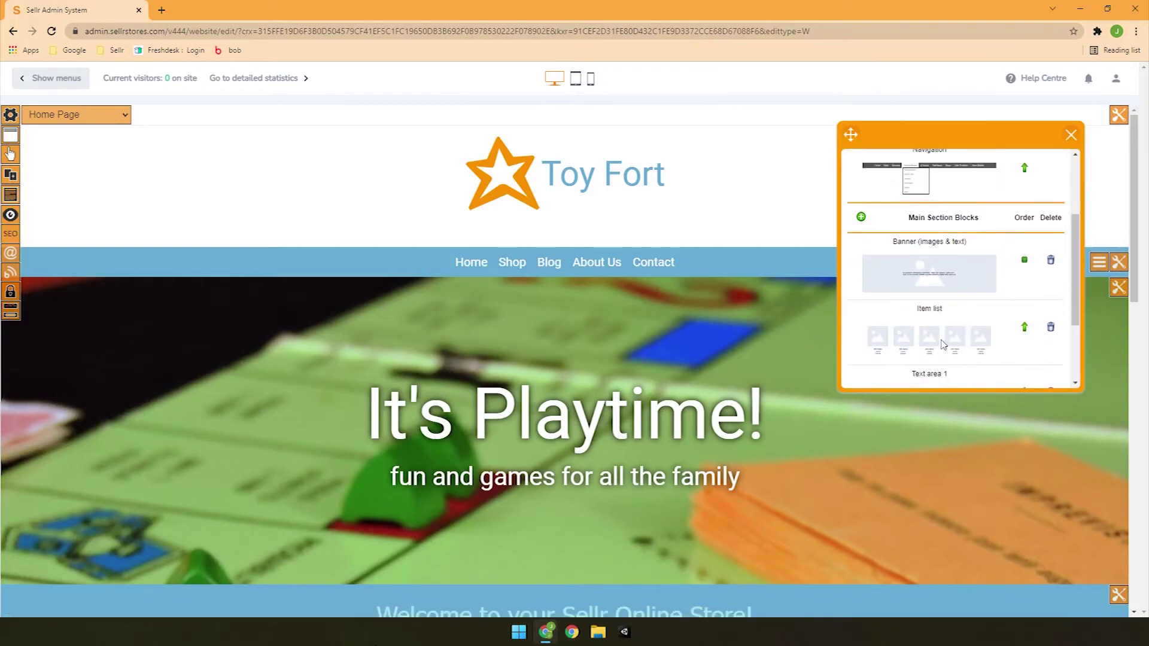
Add a "Banner - images, text & buttons" block to the main section and close the content blocks manager
{"action": "left_click", "coordinate": [860, 218]}
{"action": "scroll", "coordinate": [1000, 271], "scroll_direction": "down", "scroll_amount": 1}
{"action": "scroll", "coordinate": [1001, 271], "scroll_direction": "down", "scroll_amount": 3}
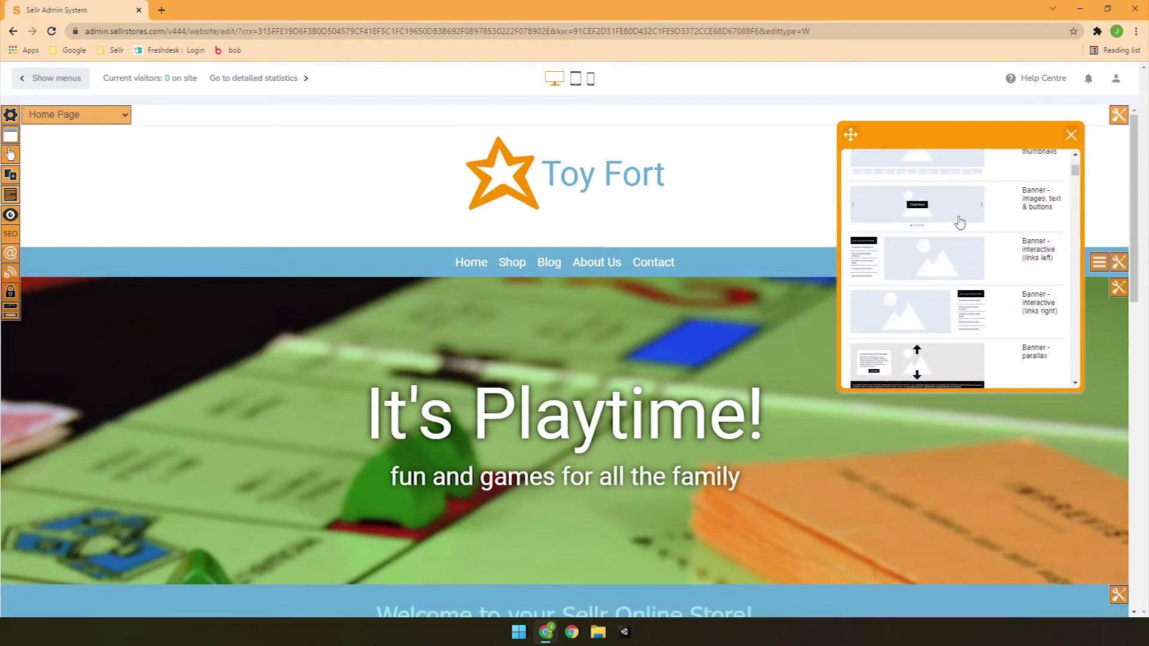
{"action": "scroll", "coordinate": [917, 281], "scroll_direction": "up", "scroll_amount": 1}
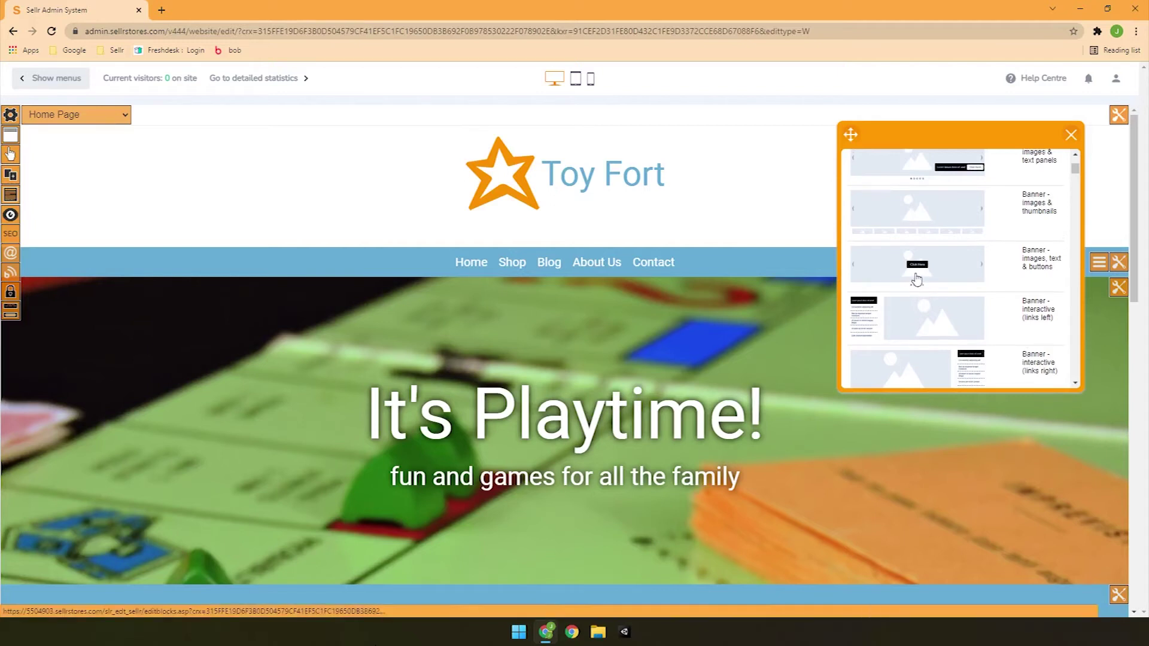
{"action": "left_click", "coordinate": [917, 280]}
{"action": "scroll", "coordinate": [957, 299], "scroll_direction": "down", "scroll_amount": 5}
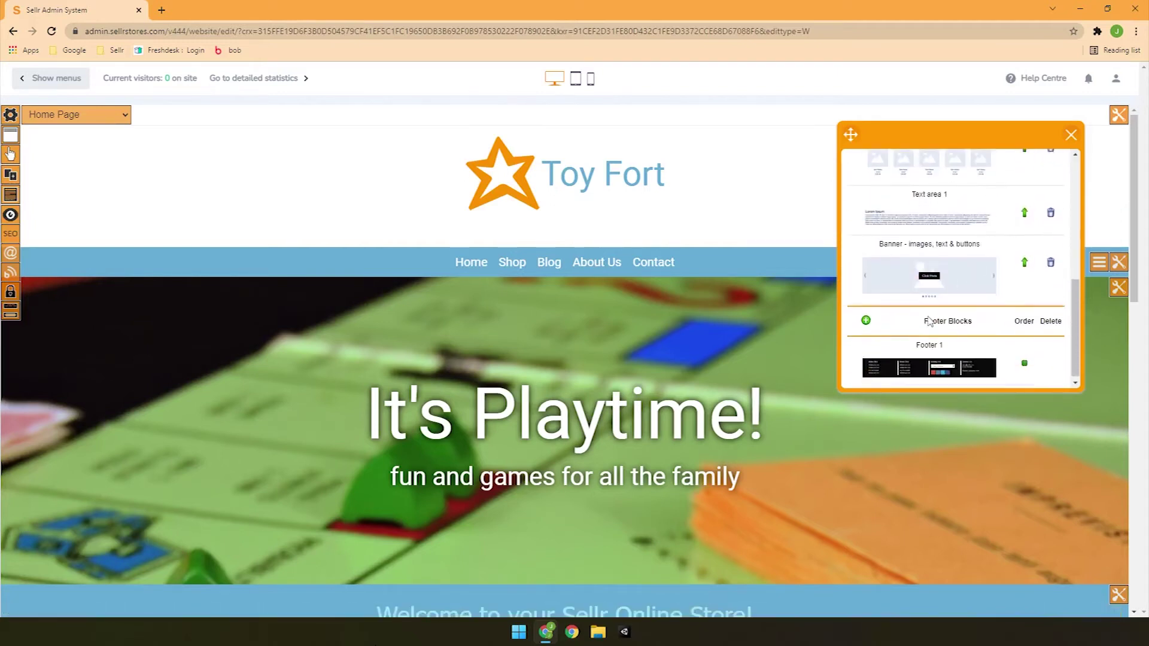
{"action": "scroll", "coordinate": [1016, 299], "scroll_direction": "up", "scroll_amount": 8}
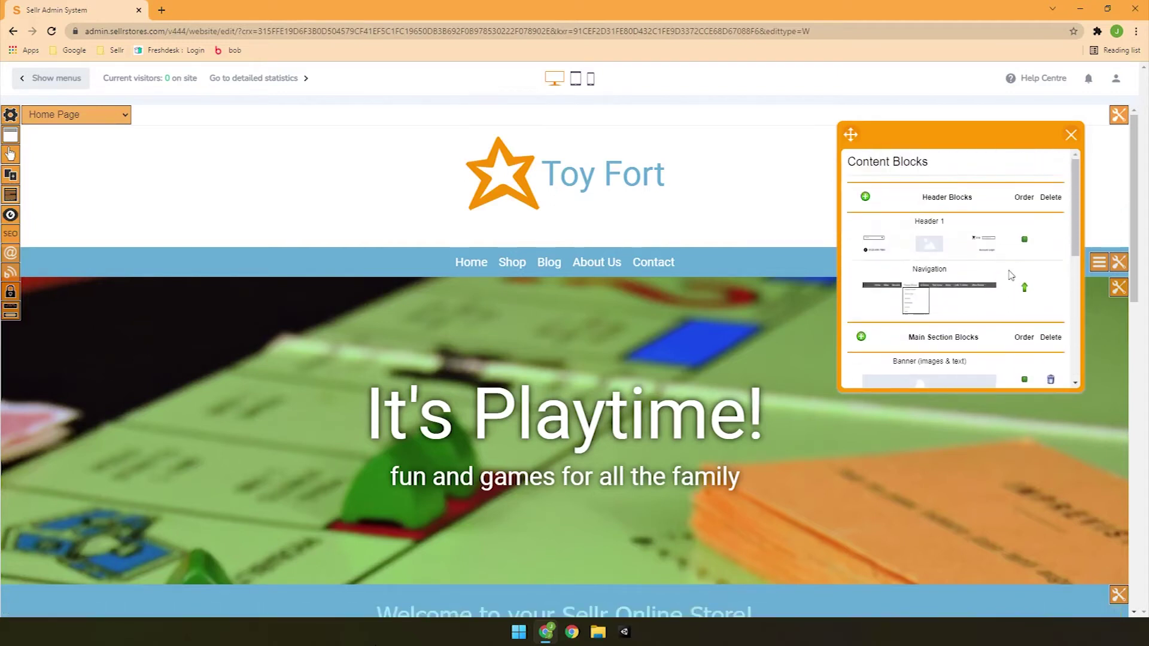
{"action": "left_click", "coordinate": [1071, 137]}
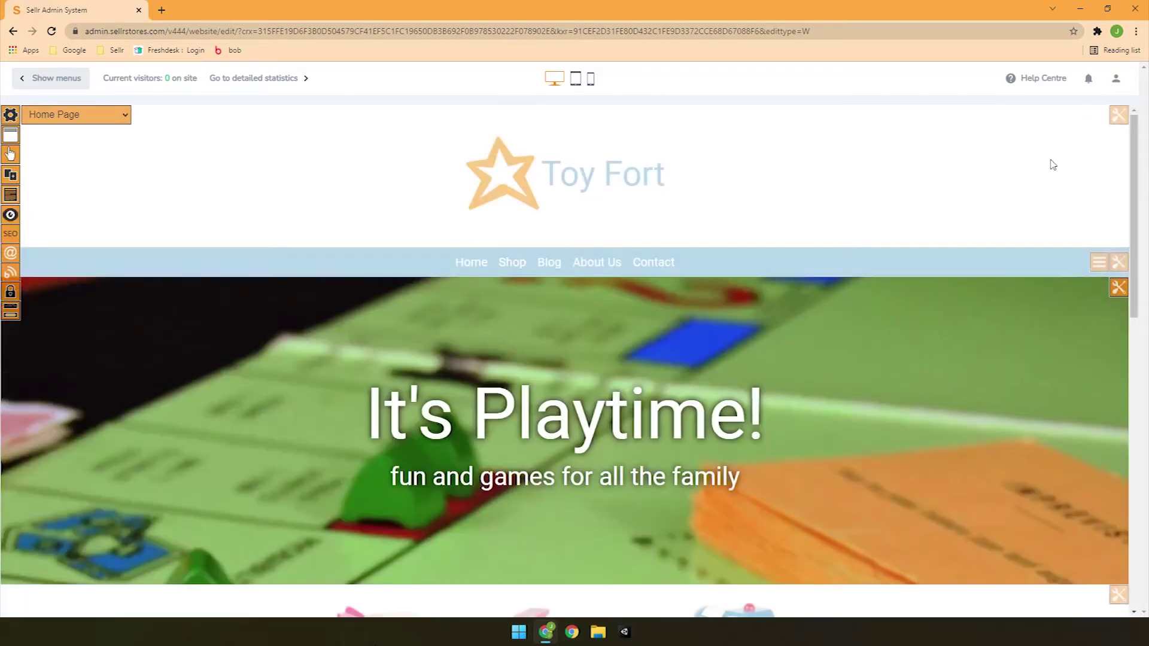
Open the "It's Playtime!" banner block for editing and delete the main image of Banner 1
{"action": "scroll", "coordinate": [1043, 179], "scroll_direction": "down", "scroll_amount": 1}
{"action": "scroll", "coordinate": [1038, 207], "scroll_direction": "down", "scroll_amount": 8}
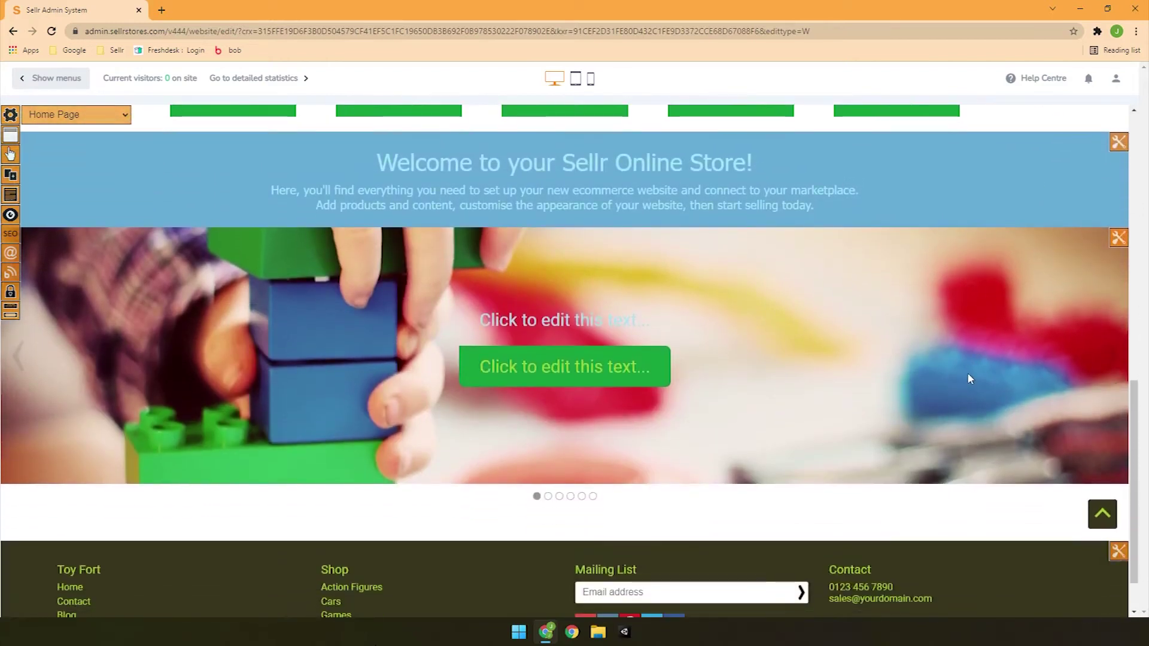
{"action": "scroll", "coordinate": [970, 378], "scroll_direction": "up", "scroll_amount": 5}
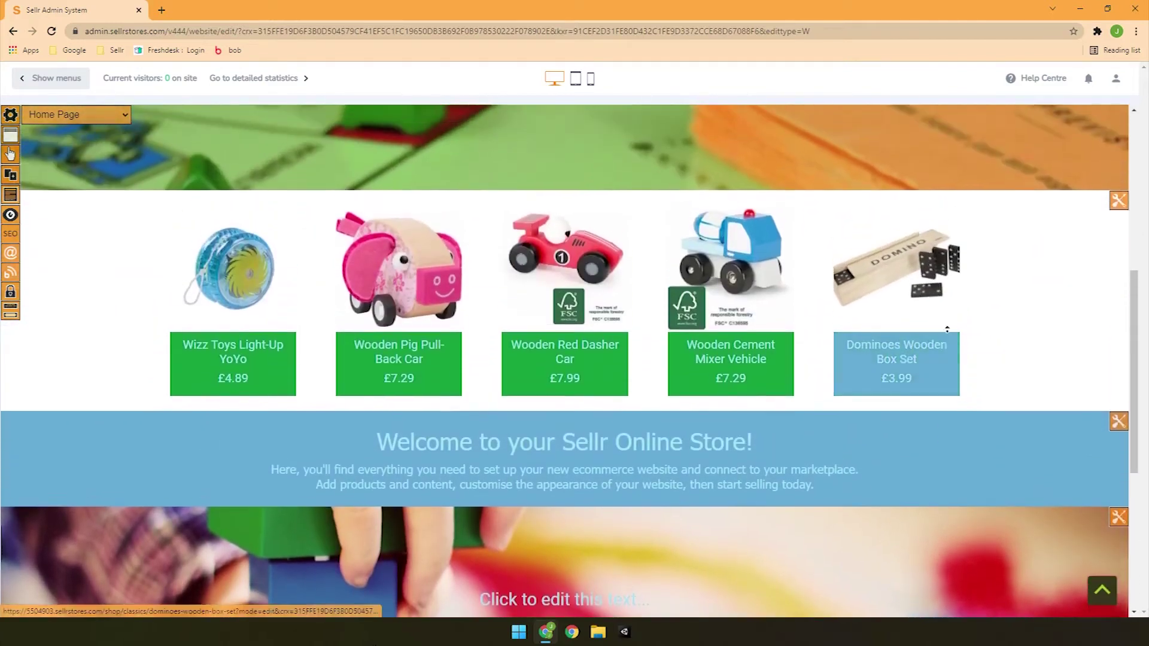
{"action": "scroll", "coordinate": [947, 329], "scroll_direction": "up", "scroll_amount": 7}
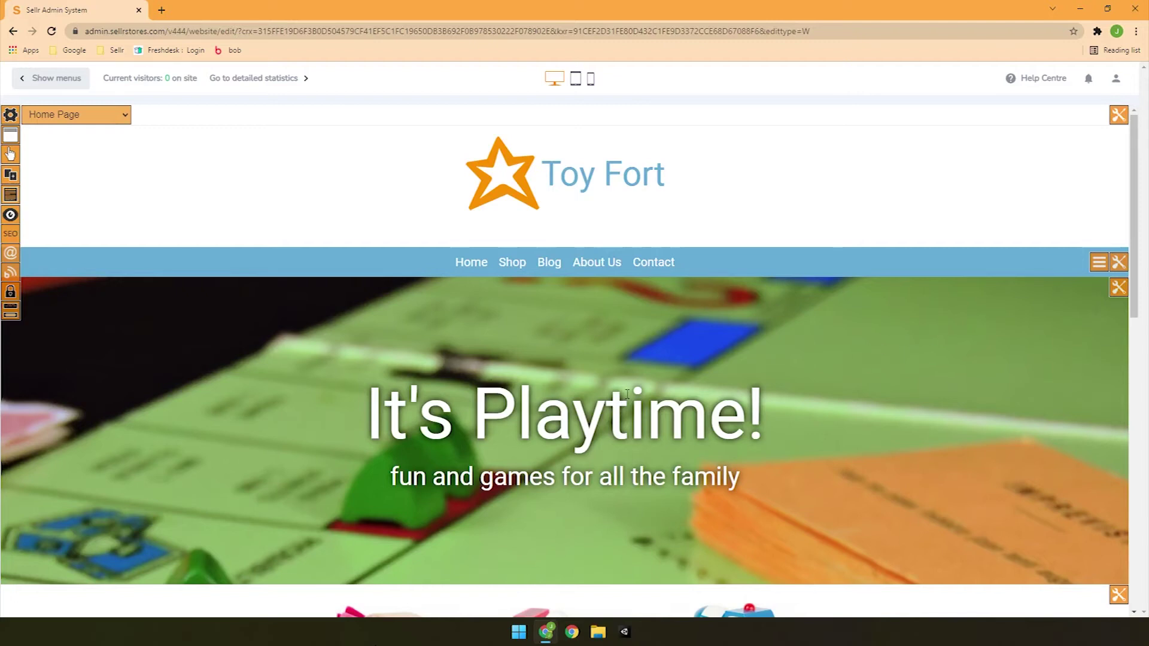
{"action": "left_click", "coordinate": [1118, 287]}
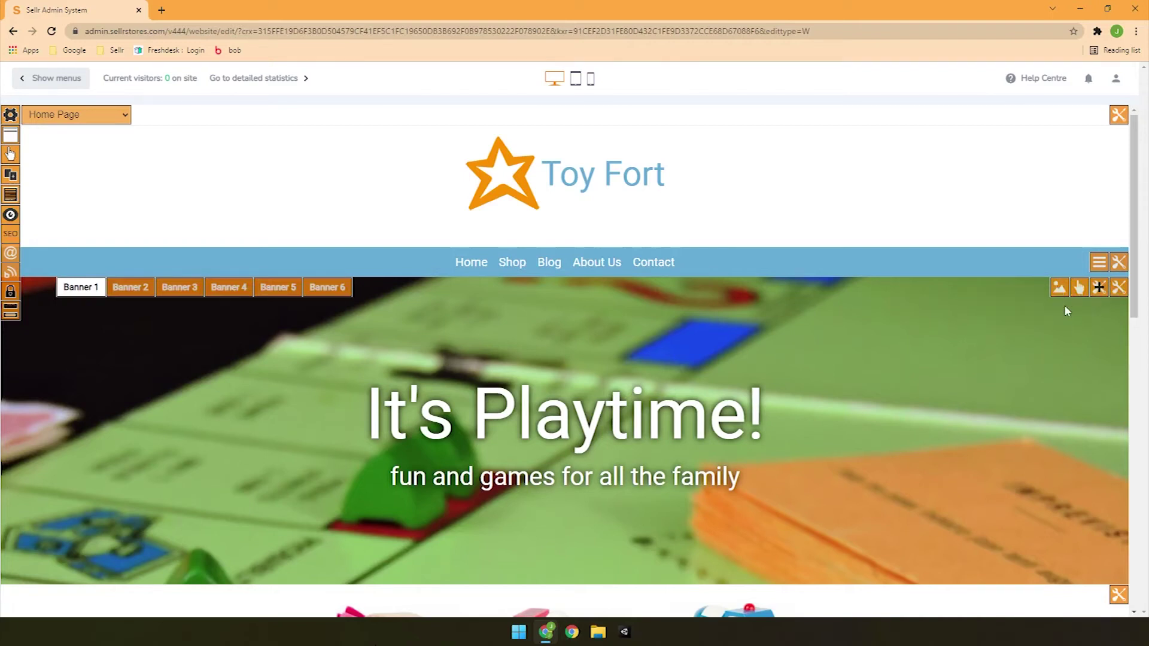
{"action": "left_click", "coordinate": [1060, 291]}
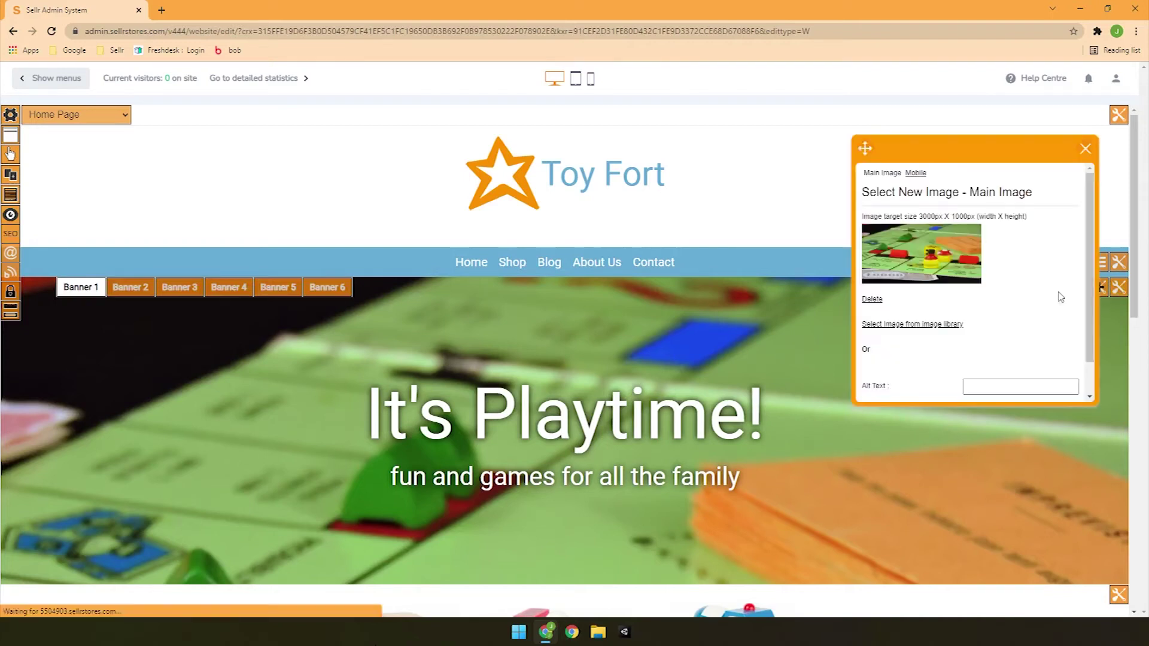
{"action": "left_click", "coordinate": [873, 300]}
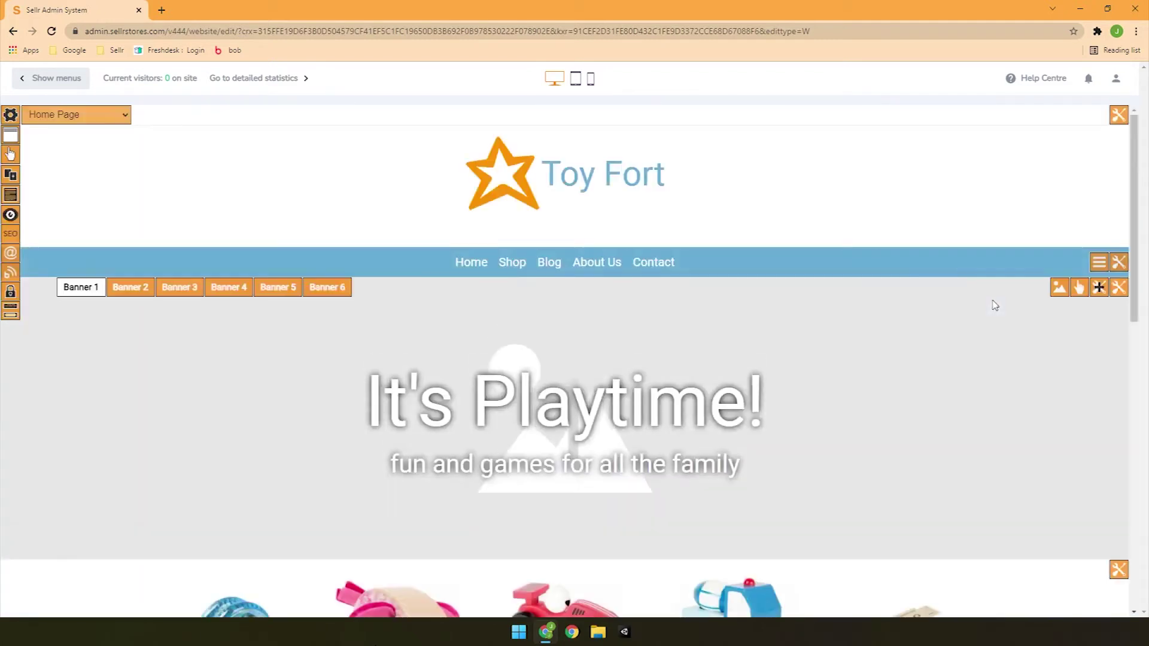
Upload ToyFort2 BannerJPG.jpg from the Toy Fort folder as the main image of Banner 1 and close the image window
{"action": "left_click", "coordinate": [1060, 288]}
{"action": "left_click", "coordinate": [1002, 302]}
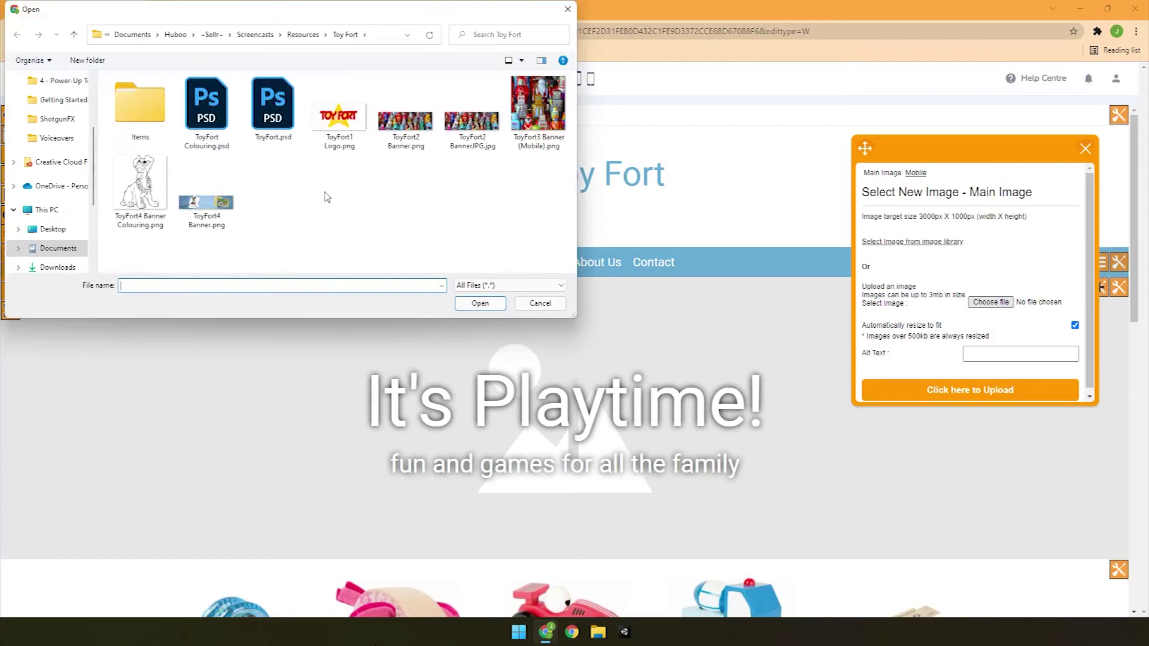
{"action": "double_click", "coordinate": [478, 121]}
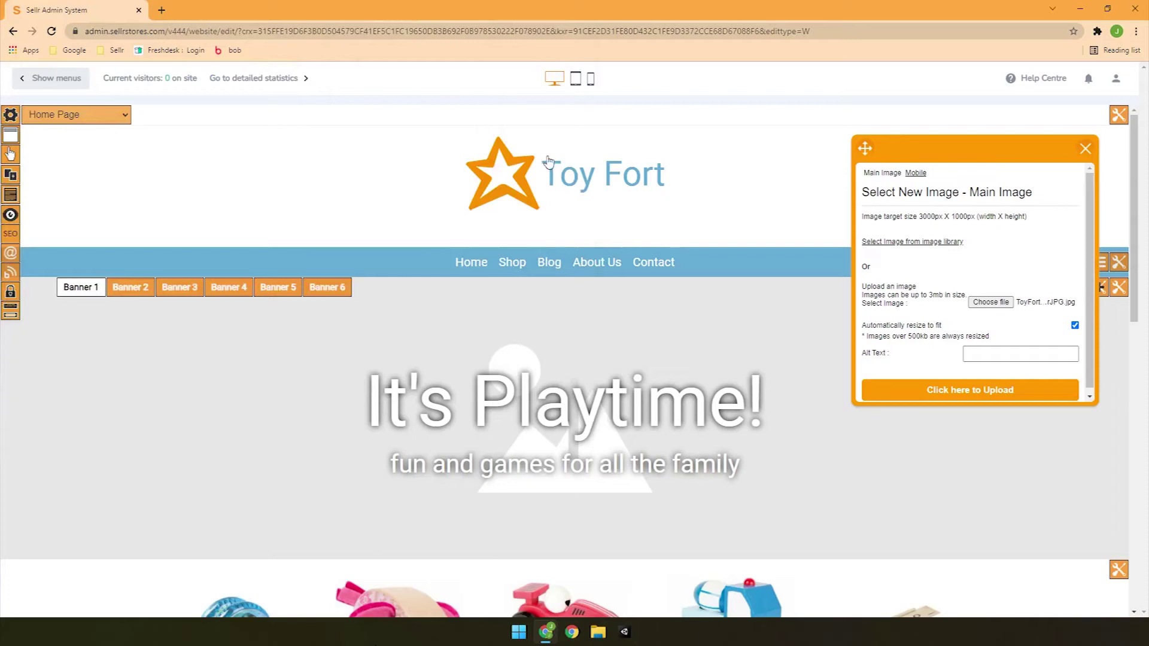
{"action": "left_click", "coordinate": [980, 392]}
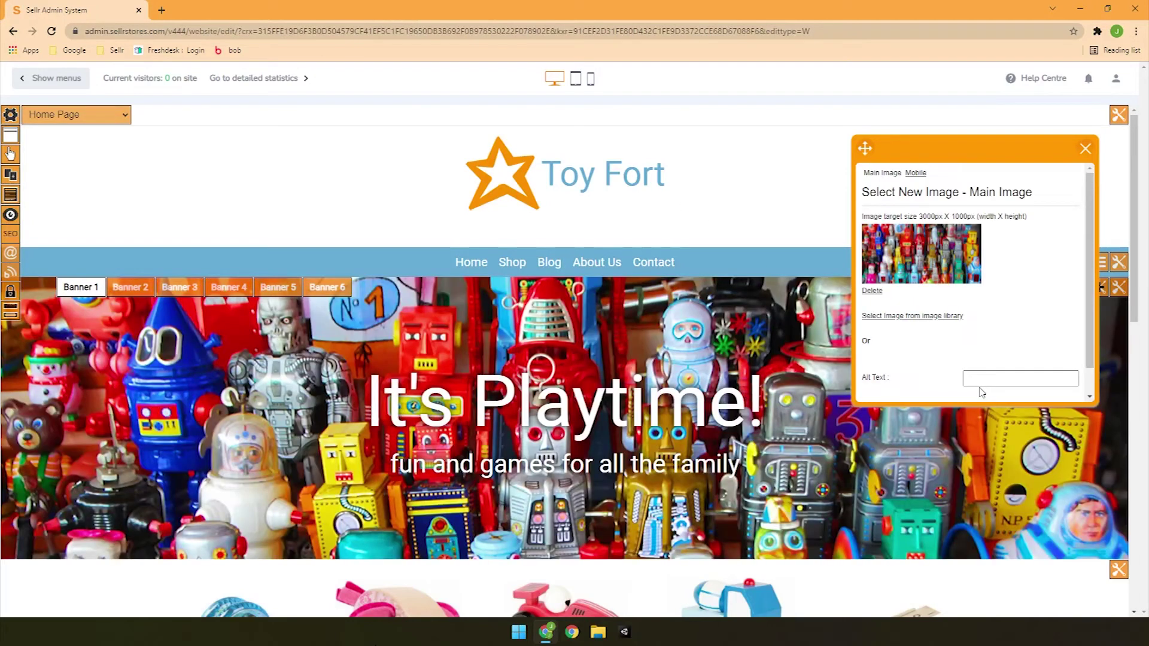
{"action": "left_click", "coordinate": [1082, 151]}
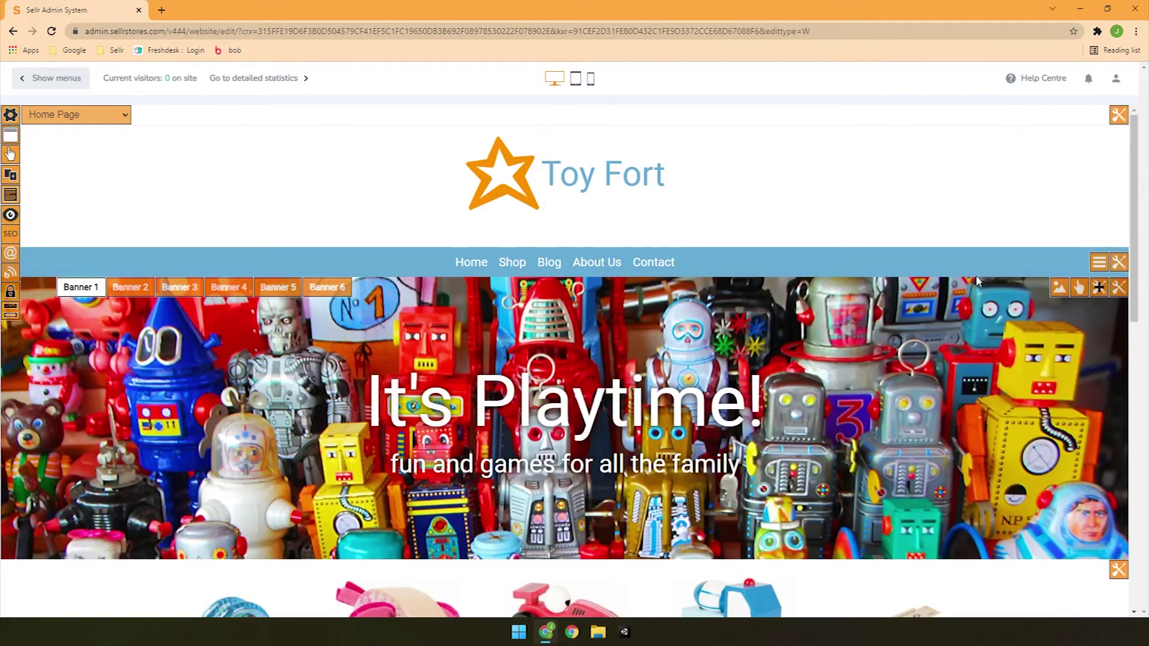
Search the image library for "toys" and set the knitted teddy bears picture as Banner 2's main image
{"action": "left_click", "coordinate": [128, 287]}
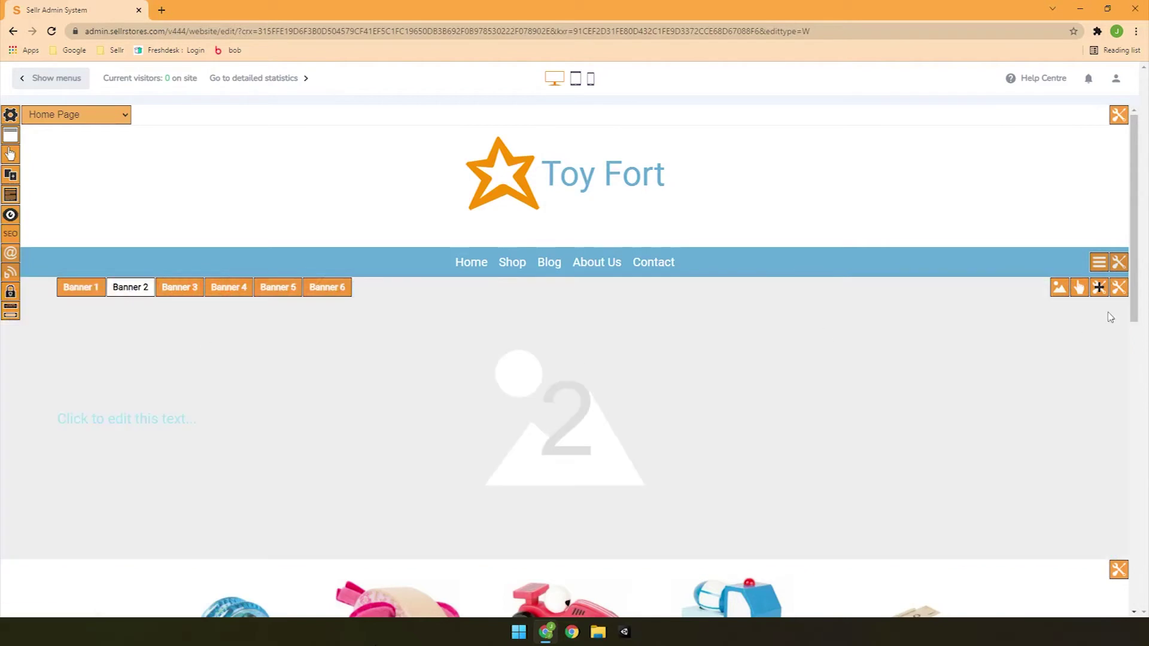
{"action": "left_click", "coordinate": [1059, 287]}
{"action": "left_click", "coordinate": [926, 238]}
{"action": "left_click", "coordinate": [936, 220]}
{"action": "type", "text": "toys"}
{"action": "key", "text": "Return"}
{"action": "scroll", "coordinate": [960, 325], "scroll_direction": "down", "scroll_amount": 3}
{"action": "left_click", "coordinate": [914, 302]}
{"action": "left_click", "coordinate": [1084, 148]}
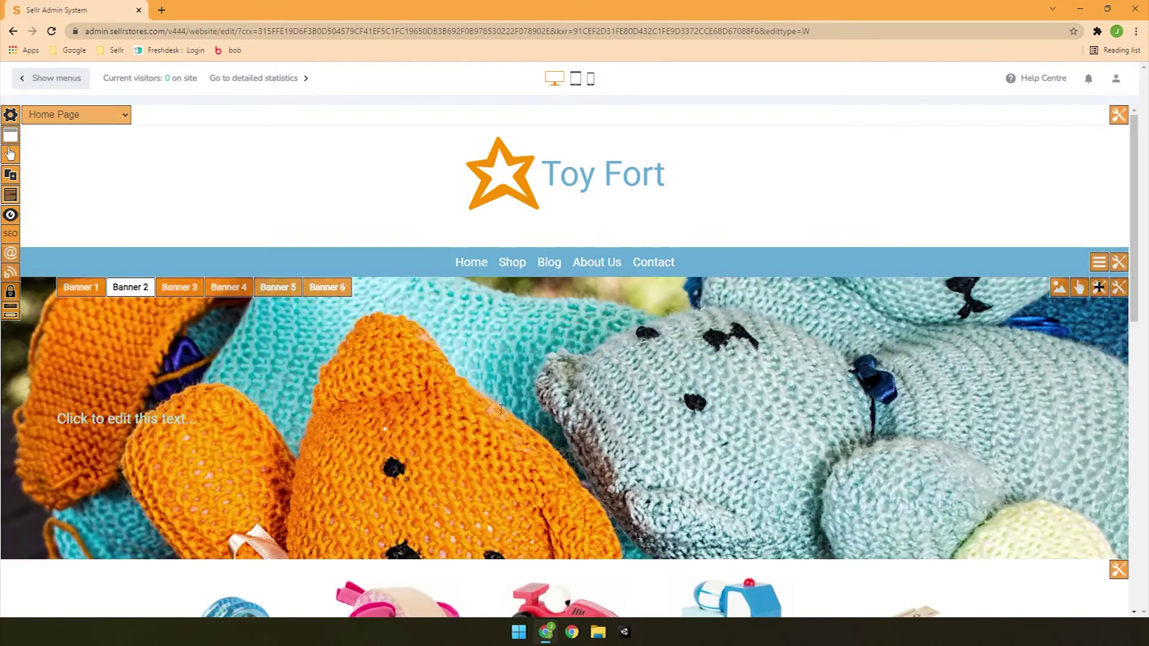
Upload ToyFort3 Banner (Mobile).png as Banner 1's mobile image and preview the page in tablet and mobile layouts
{"action": "left_click", "coordinate": [85, 286]}
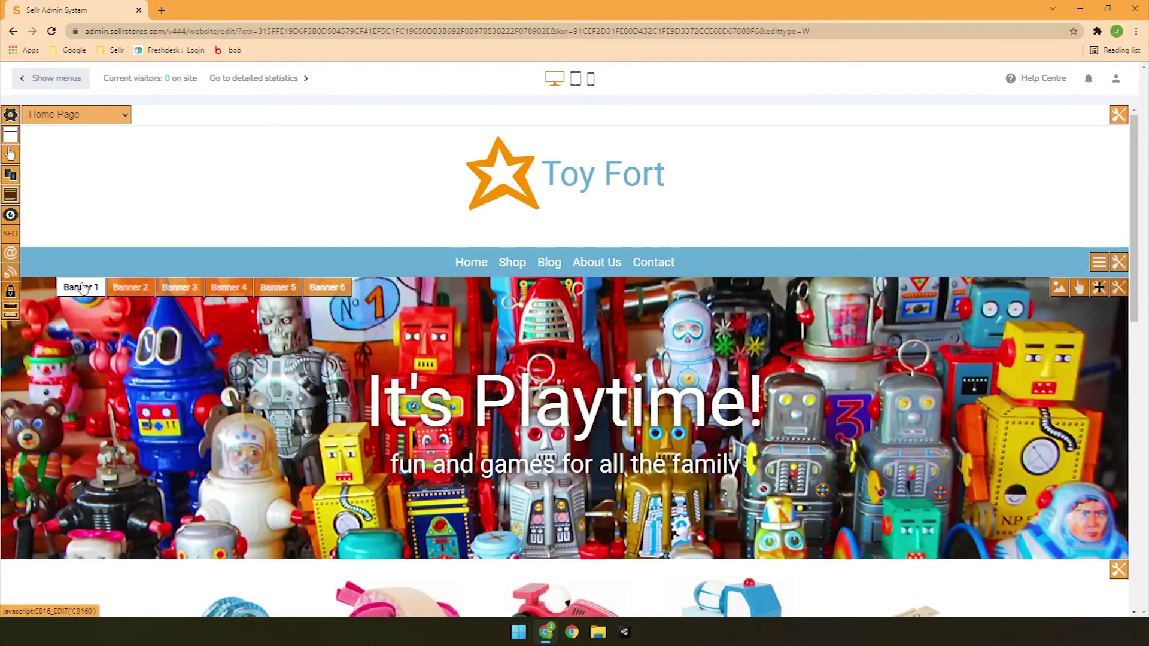
{"action": "left_click", "coordinate": [1059, 287]}
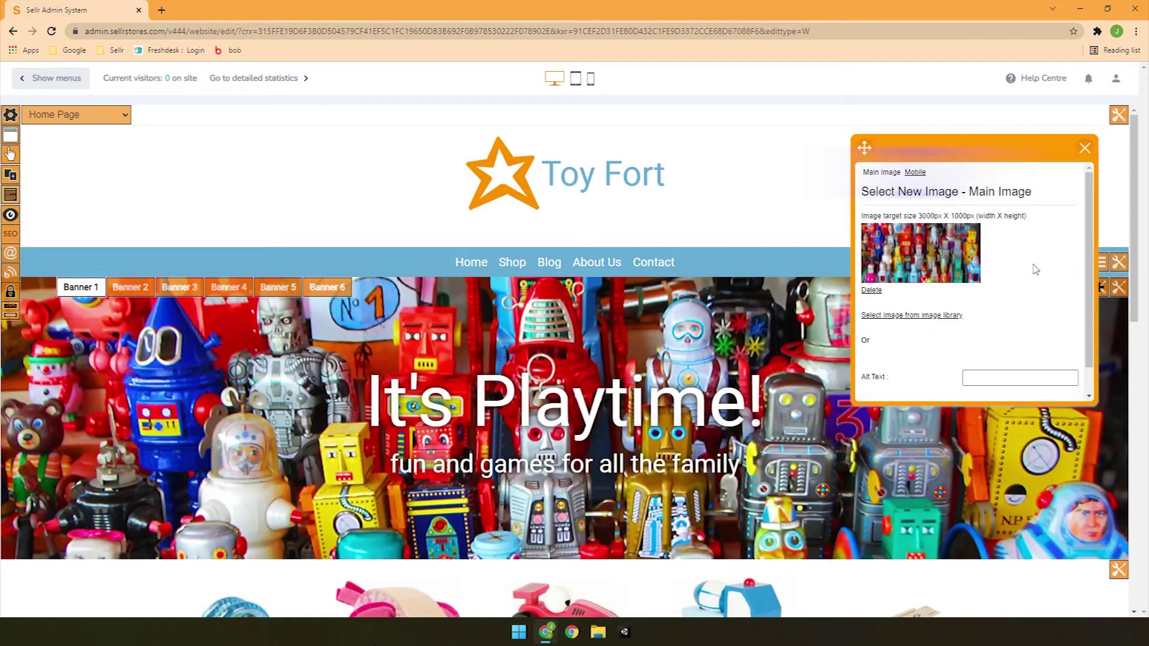
{"action": "left_click", "coordinate": [915, 173]}
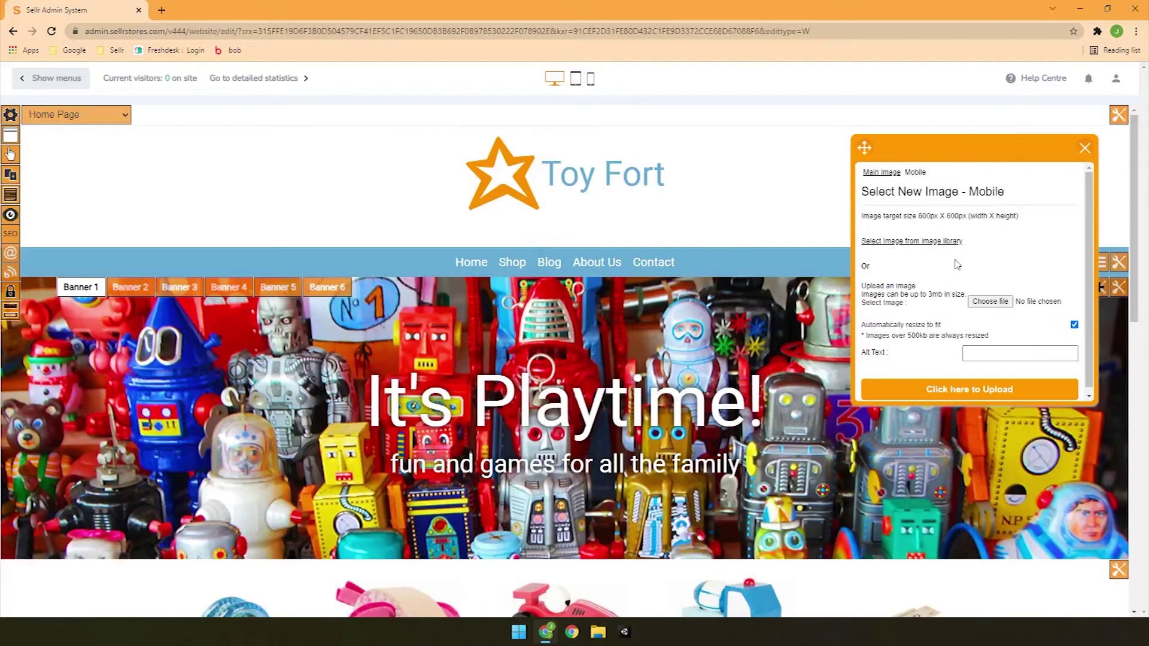
{"action": "left_click", "coordinate": [990, 301]}
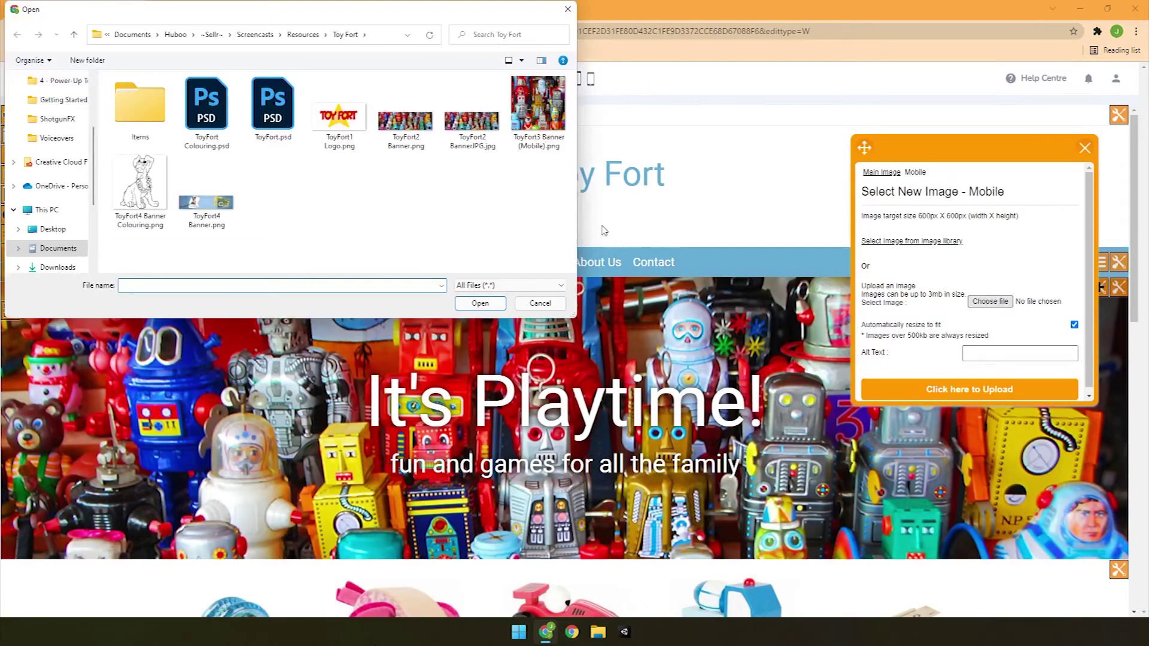
{"action": "double_click", "coordinate": [539, 114]}
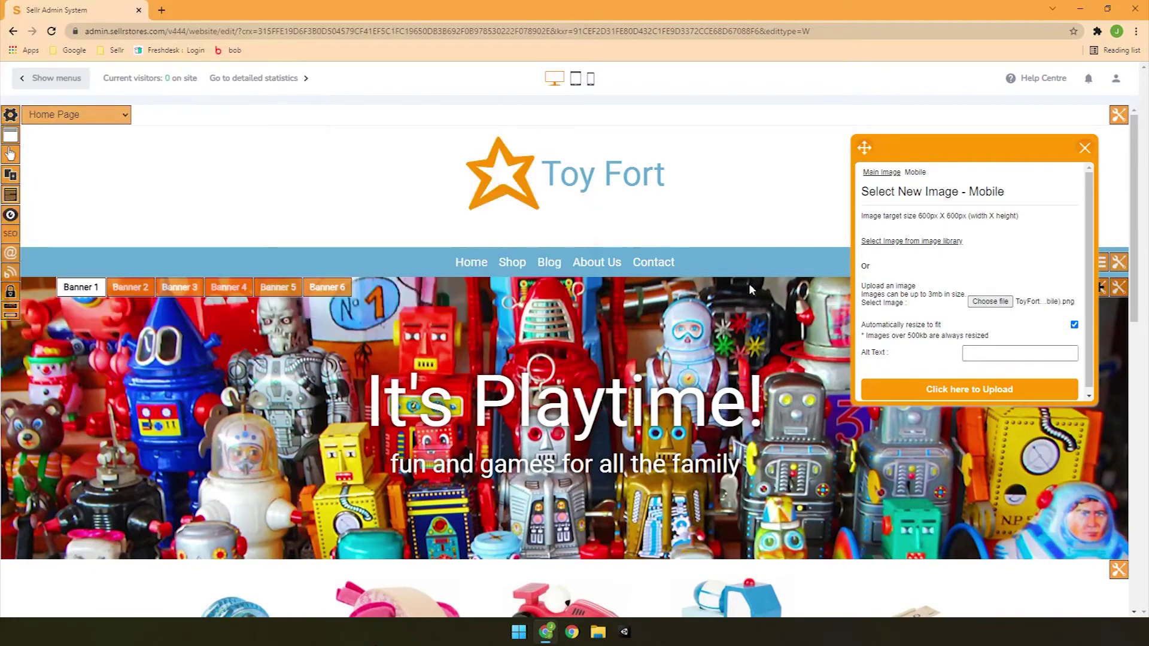
{"action": "left_click", "coordinate": [977, 391]}
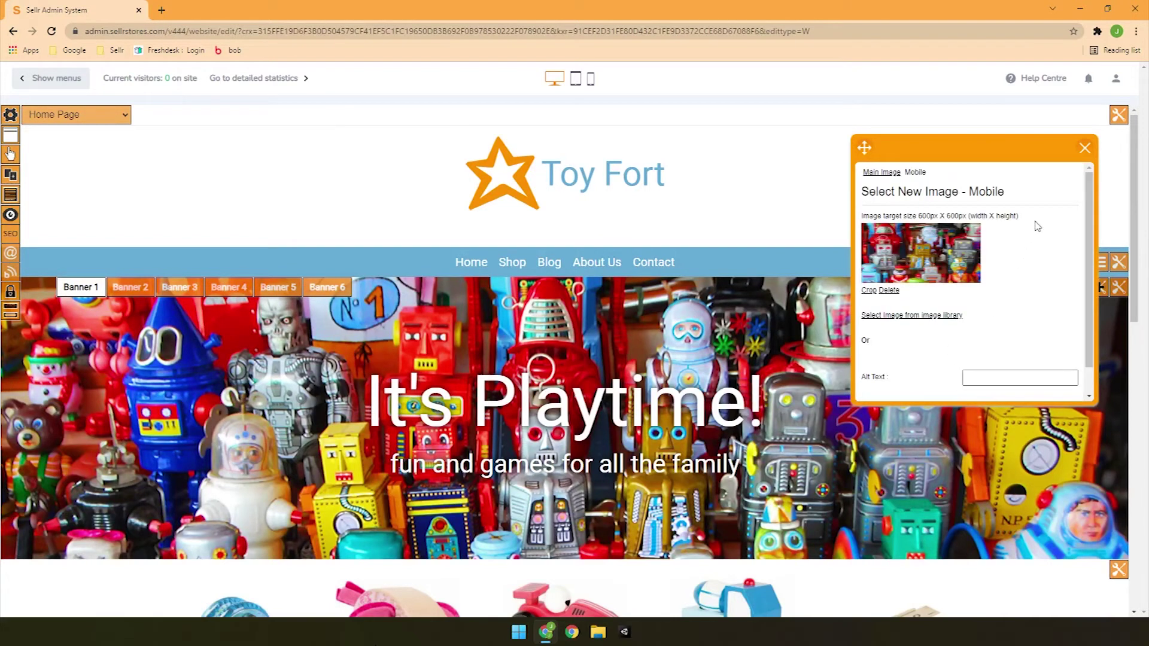
{"action": "left_click", "coordinate": [1085, 149]}
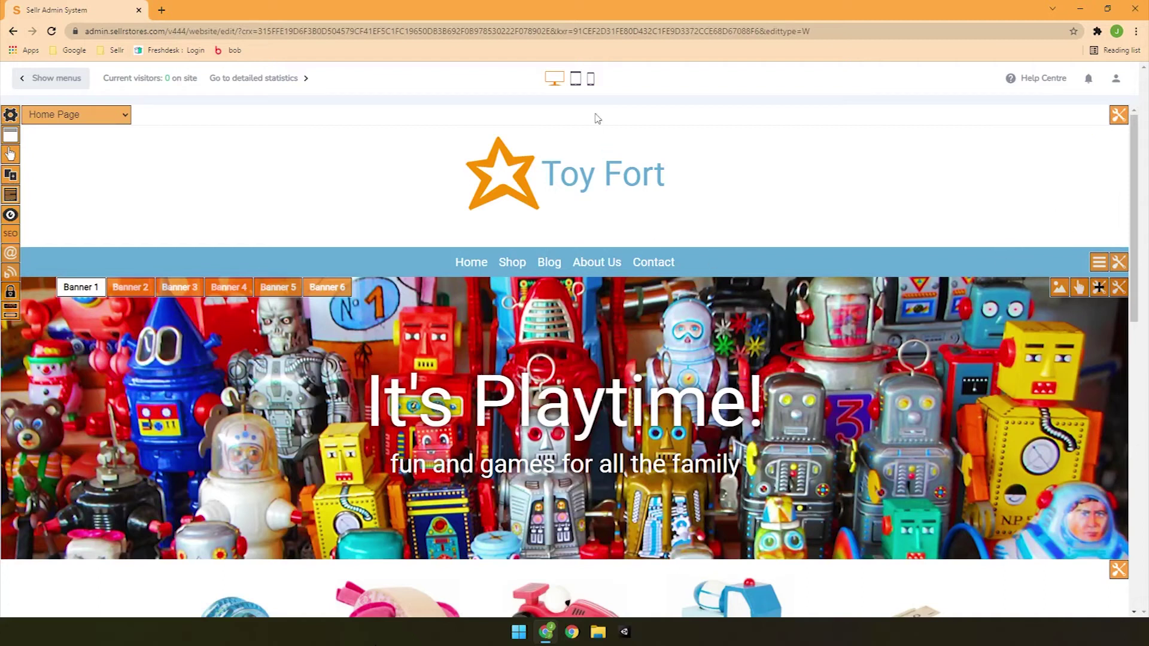
{"action": "left_click", "coordinate": [575, 79]}
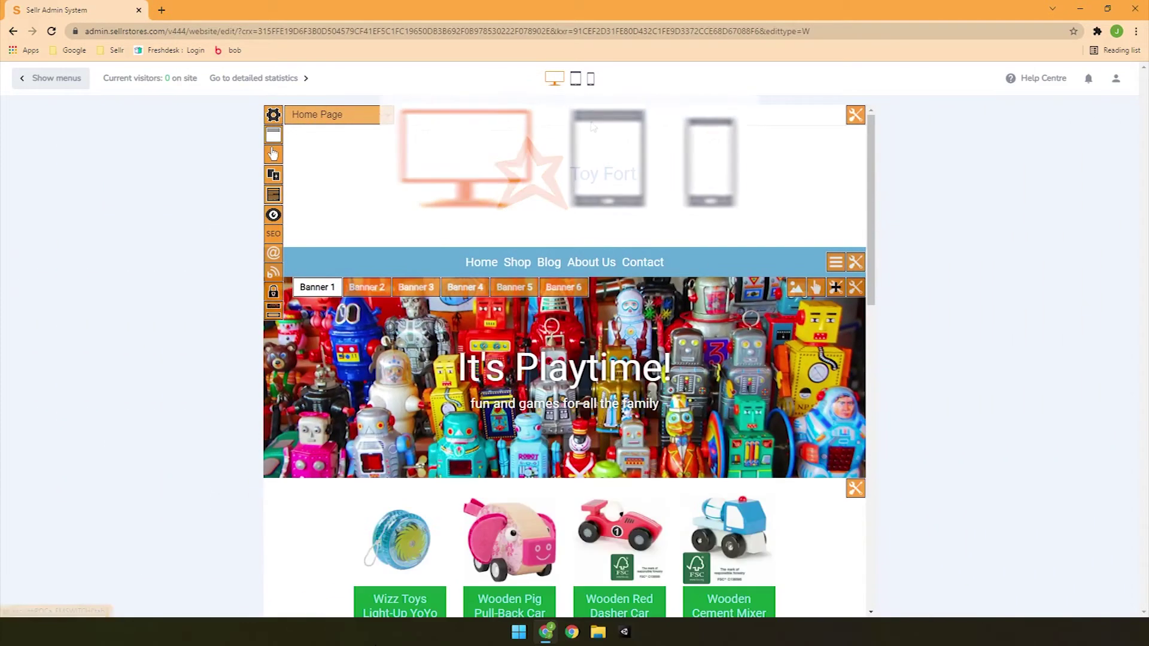
{"action": "left_click", "coordinate": [594, 80]}
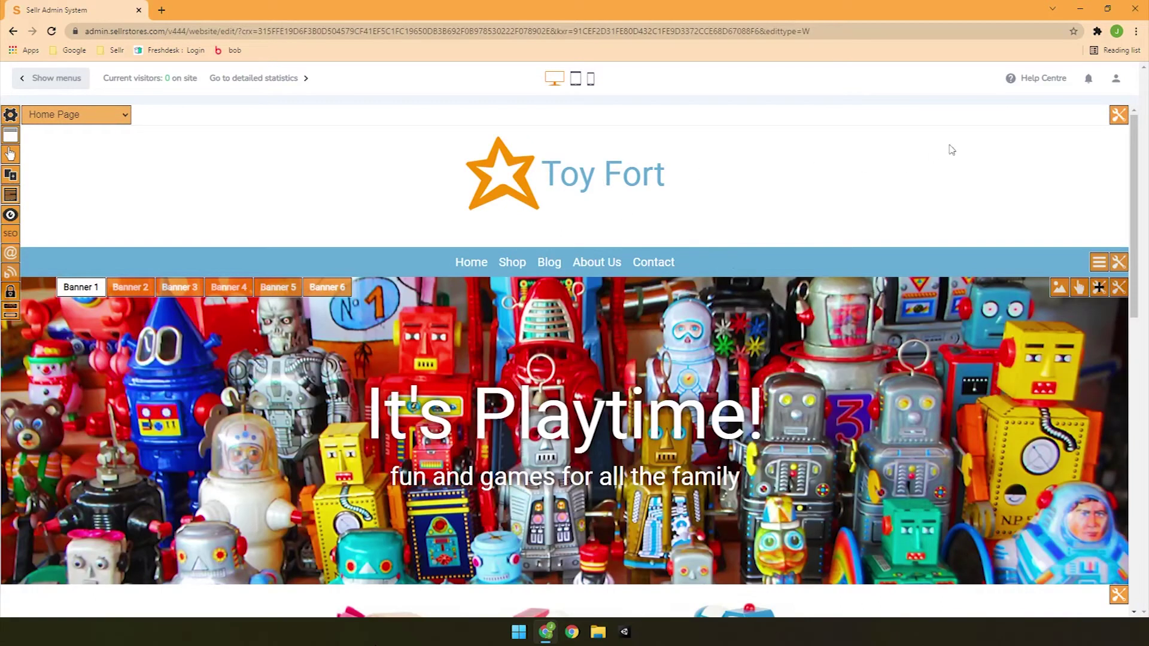
Upload ToyFort1 Logo.png as the primary website logo in the page header and close the upload window
{"action": "left_click", "coordinate": [1119, 114]}
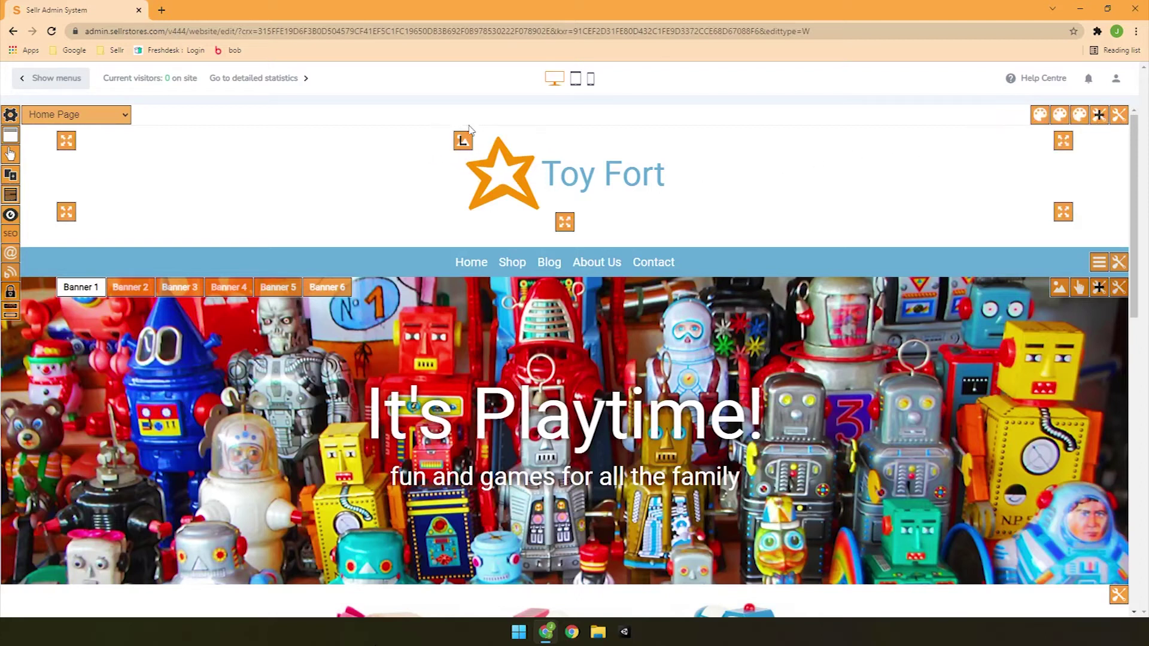
{"action": "left_click", "coordinate": [462, 142]}
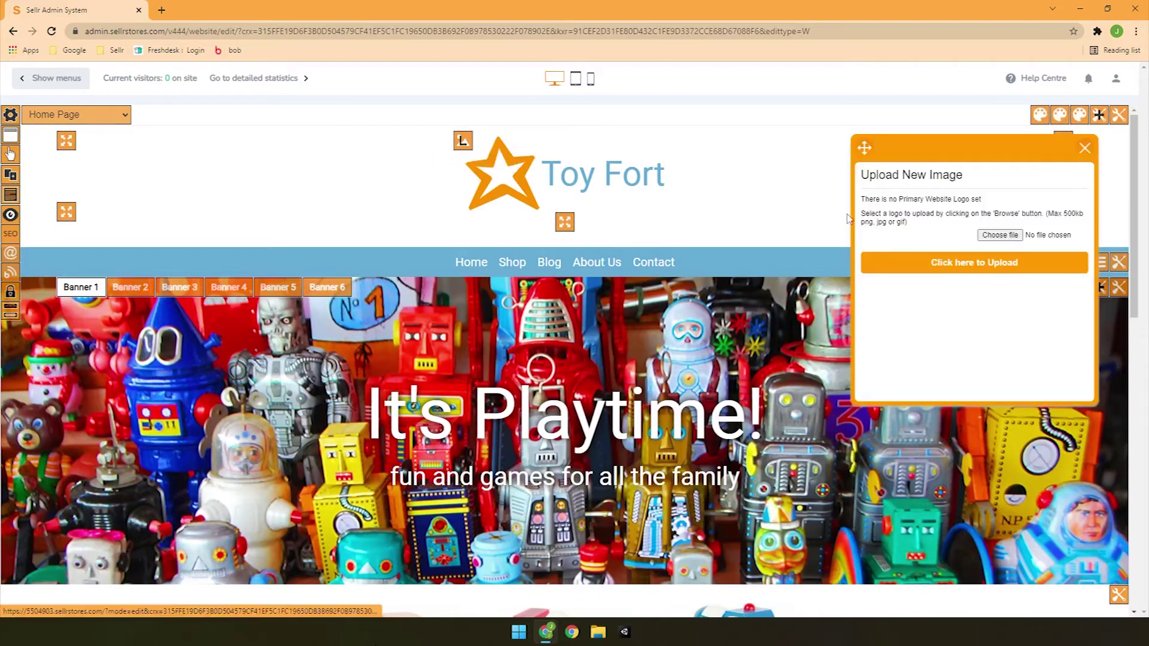
{"action": "left_click", "coordinate": [999, 235]}
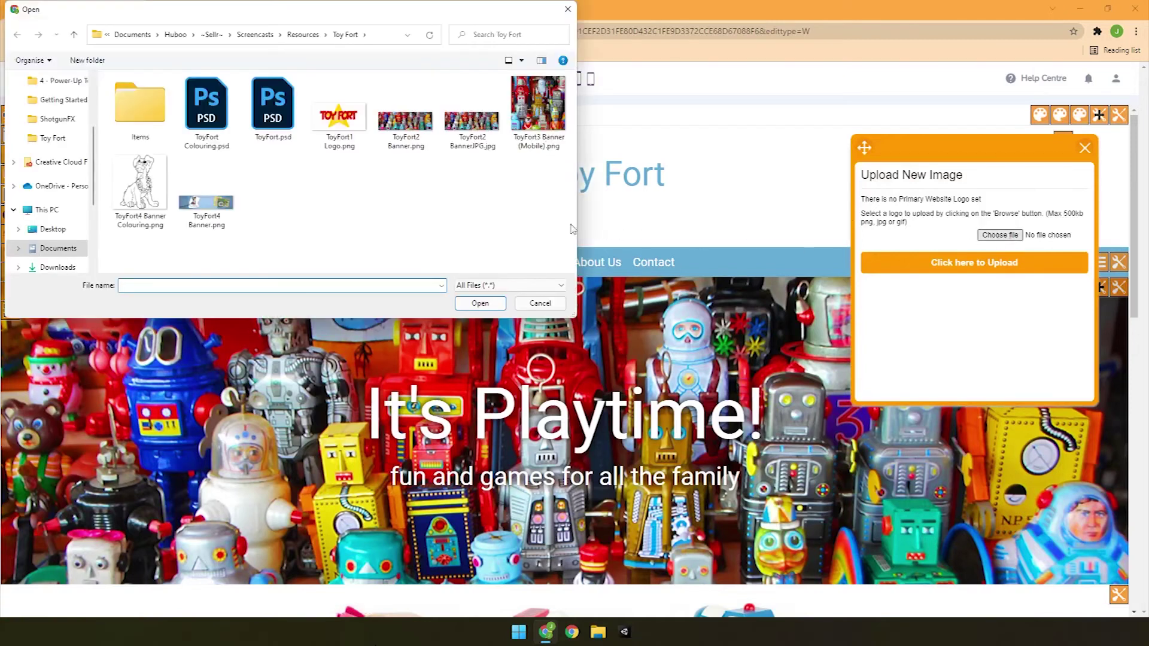
{"action": "double_click", "coordinate": [346, 135]}
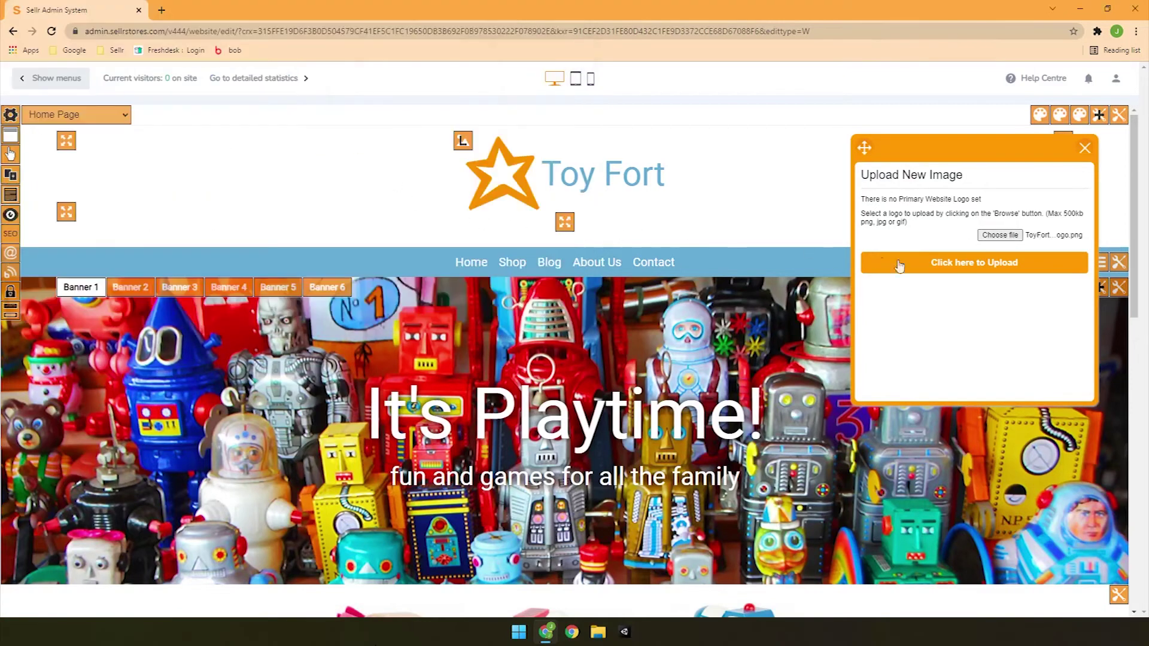
{"action": "left_click", "coordinate": [975, 270]}
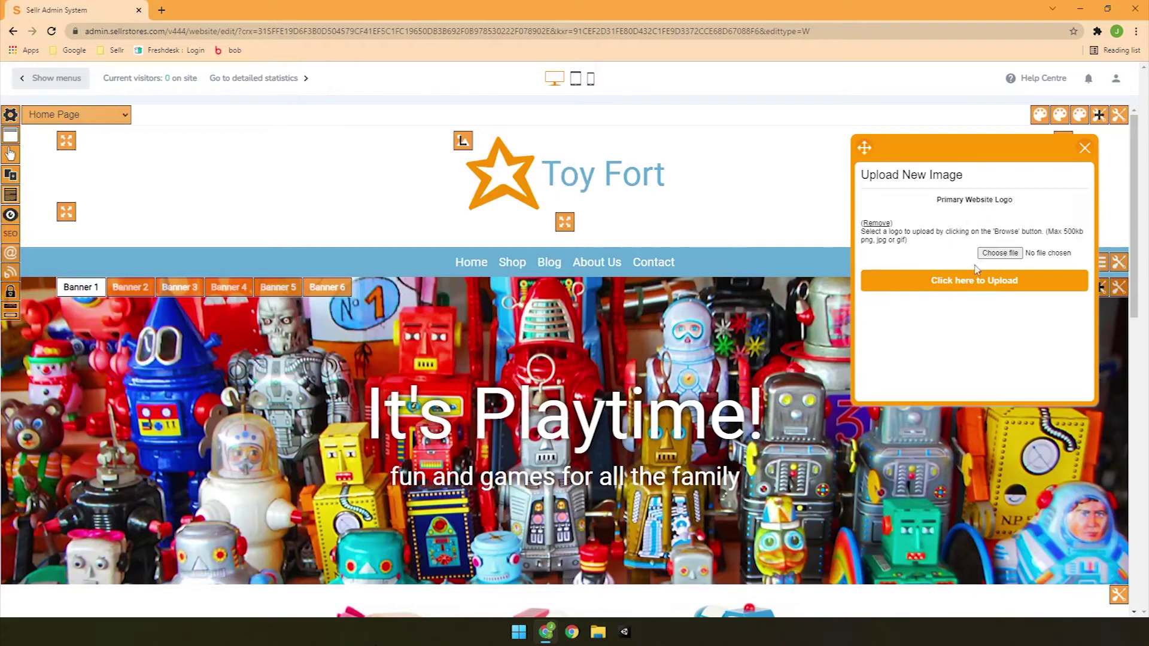
{"action": "left_click", "coordinate": [1084, 148]}
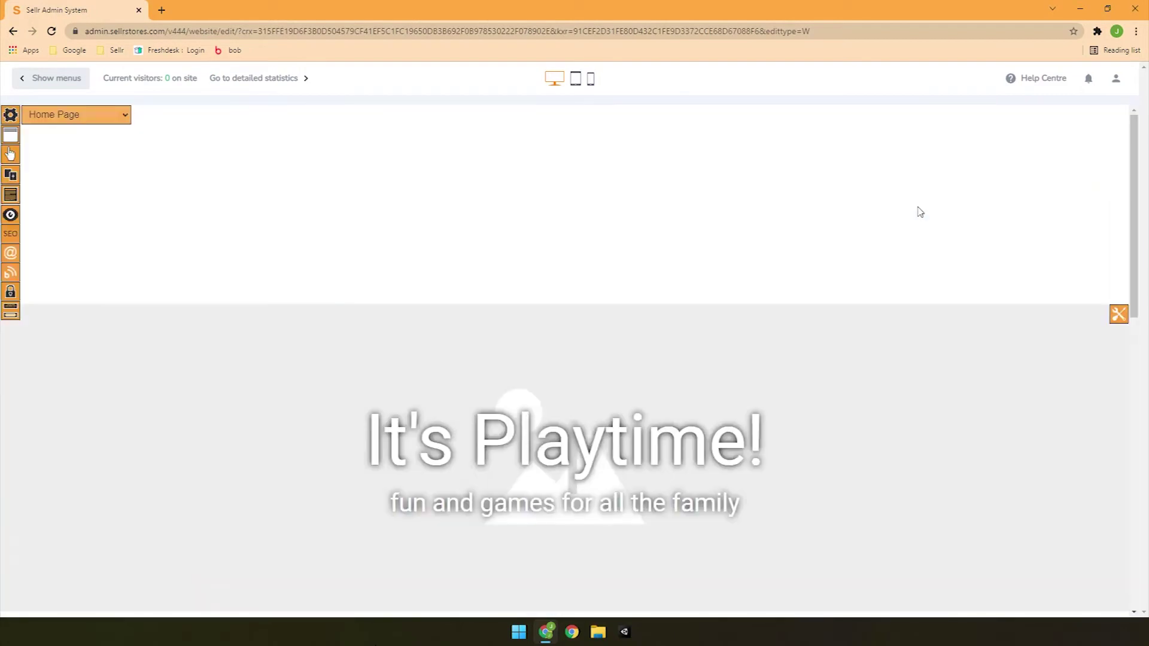
Replace Banner 1's heading with "Great Toys!" and its subheading with "Great Prices!"
{"action": "scroll", "coordinate": [884, 289], "scroll_direction": "down", "scroll_amount": 10}
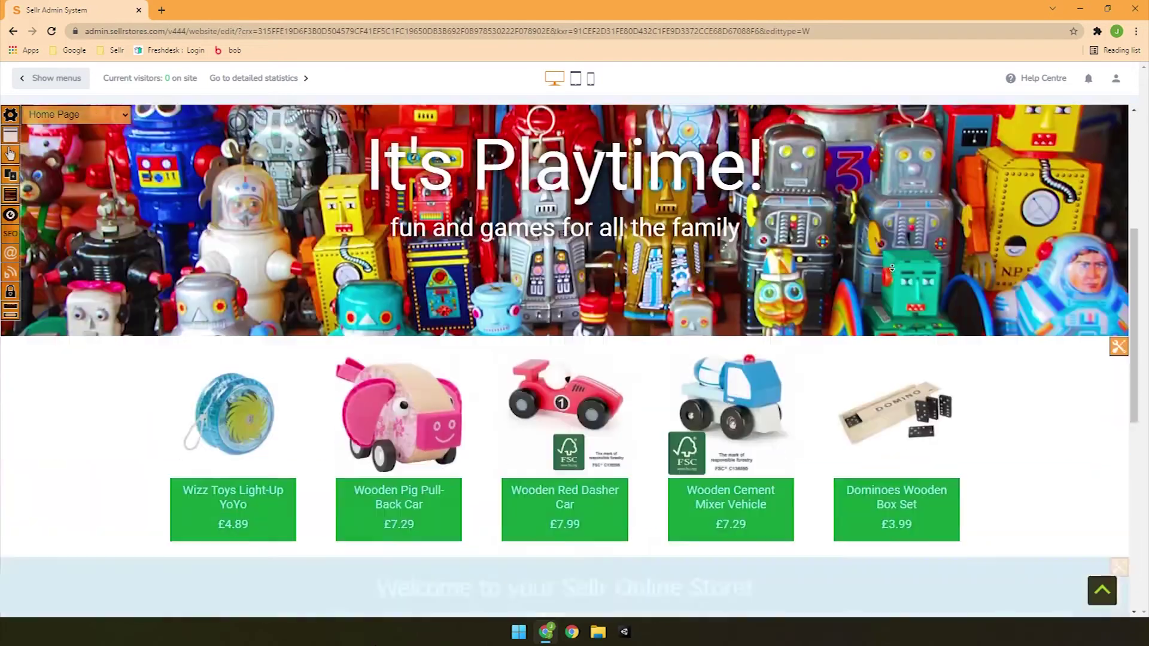
{"action": "left_click", "coordinate": [855, 329]}
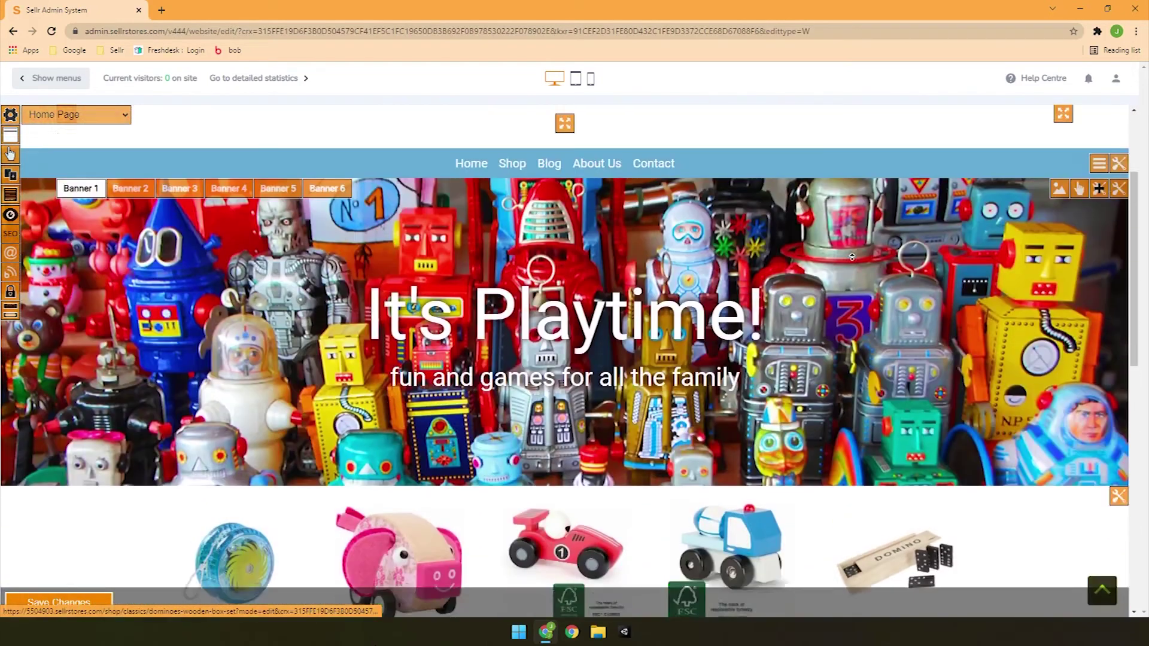
{"action": "left_click_drag", "start_coordinate": [366, 462], "coordinate": [785, 458]}
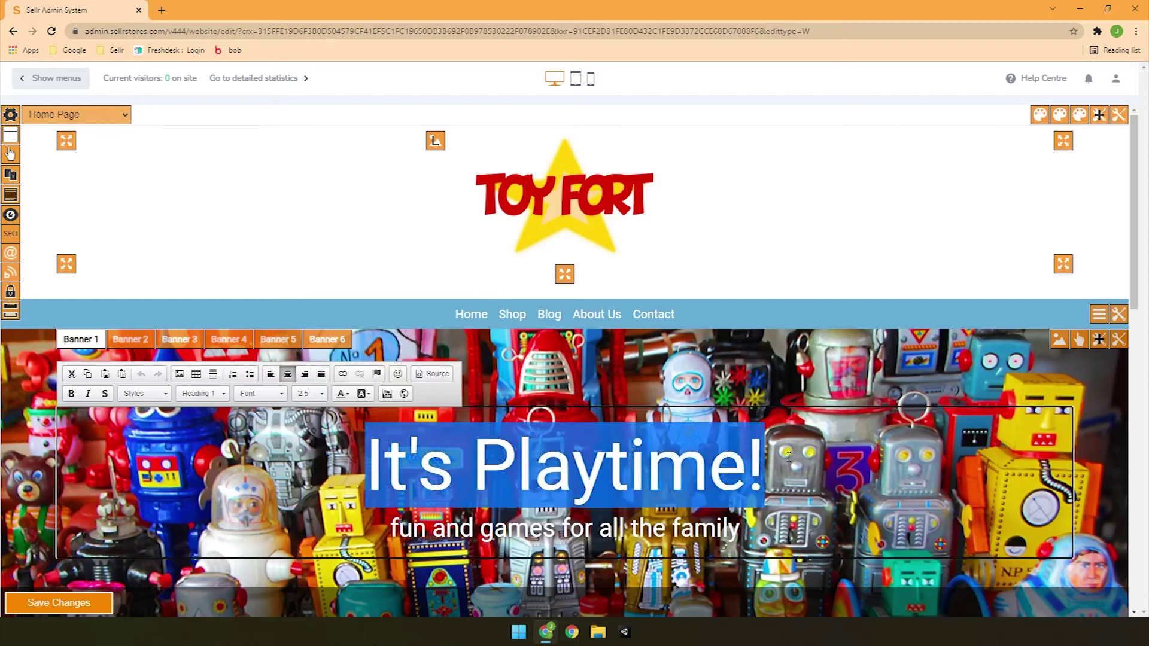
{"action": "type", "text": "Great Toys!"}
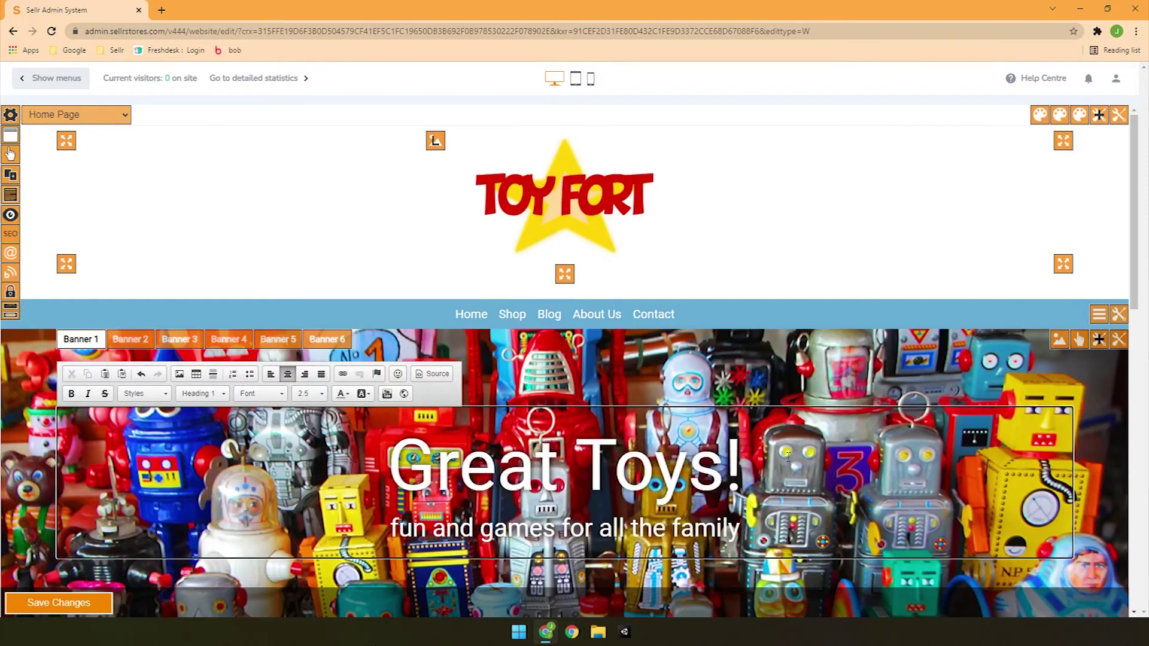
{"action": "key", "text": "Down"}
{"action": "key", "text": "shift+Home"}
{"action": "type", "text": "Great Prices!"}
Set the font of all Banner 1 text to Comic Sans and save the page changes
{"action": "key", "text": "ctrl+a"}
{"action": "left_click", "coordinate": [261, 384]}
{"action": "left_click", "coordinate": [293, 458]}
{"action": "left_click", "coordinate": [825, 574]}
{"action": "scroll", "coordinate": [826, 574], "scroll_direction": "down", "scroll_amount": 2}
{"action": "left_click", "coordinate": [825, 383]}
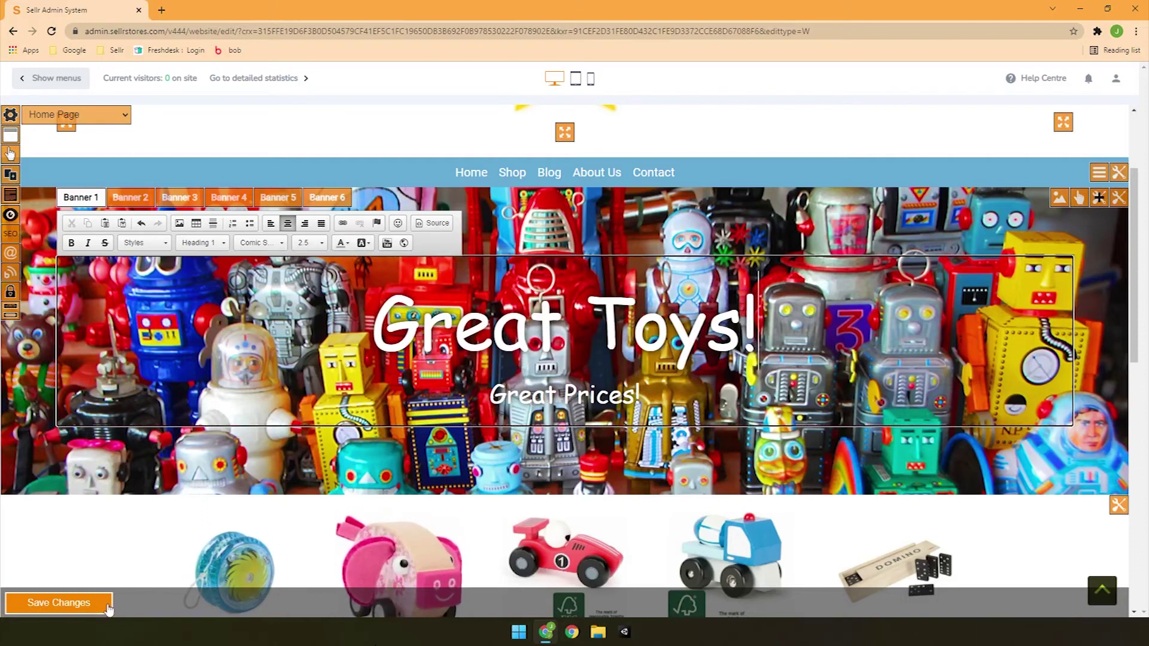
{"action": "left_click", "coordinate": [59, 603]}
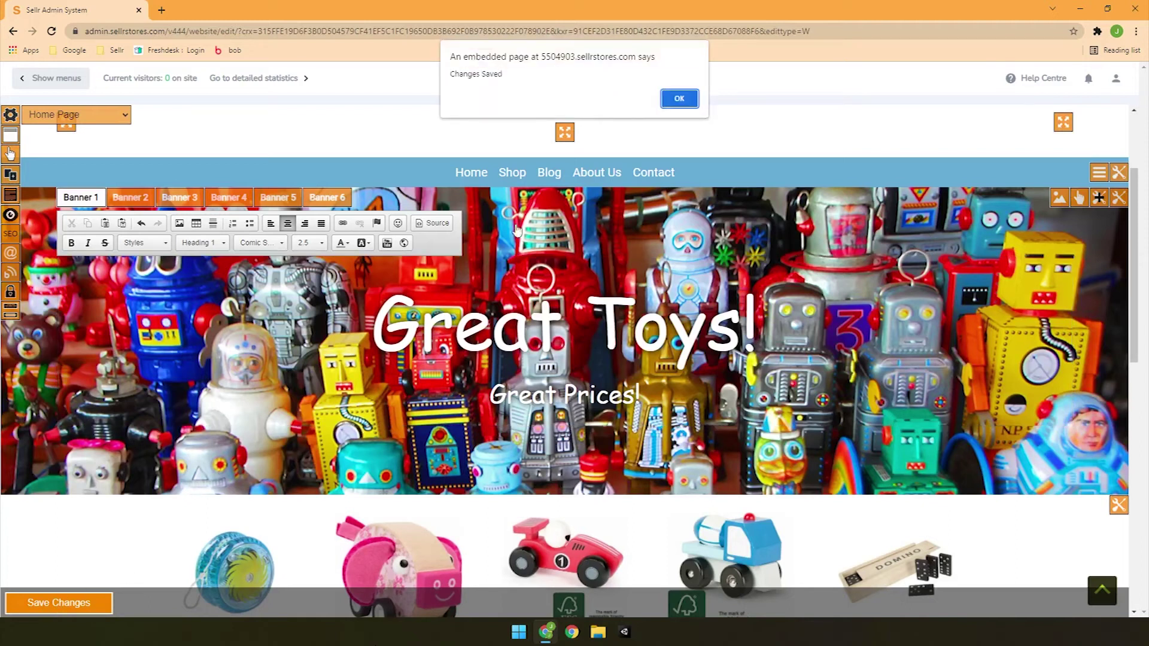
{"action": "left_click", "coordinate": [682, 99]}
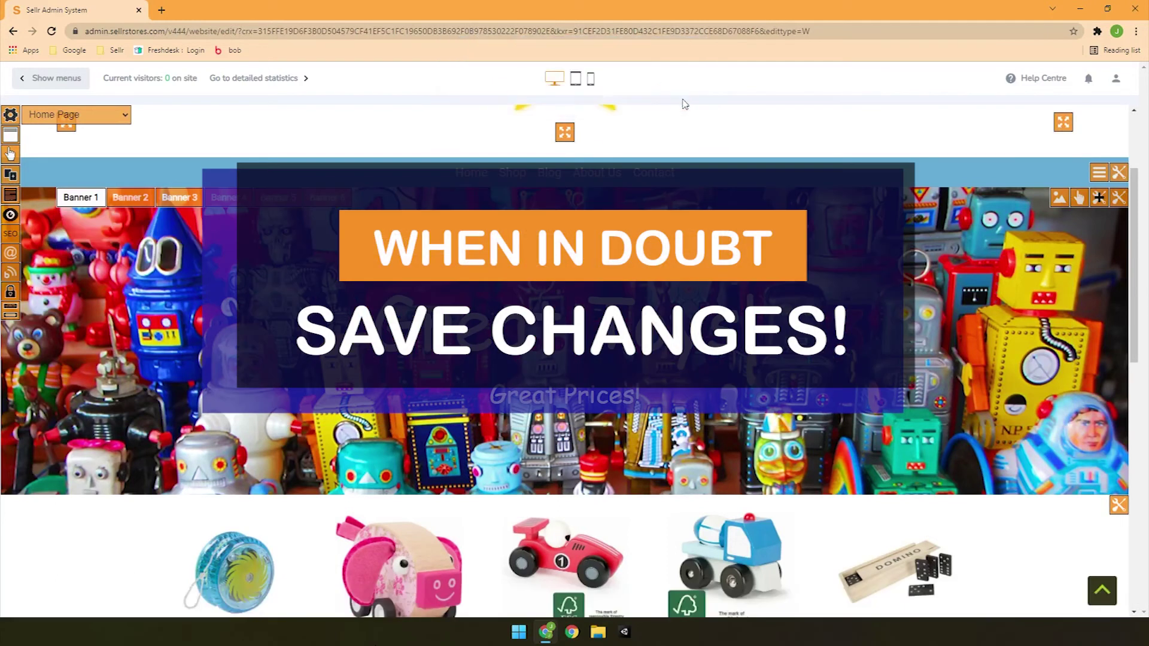
Show the editing tools of the lower image slider and view its additional-tools options
{"action": "scroll", "coordinate": [757, 144], "scroll_direction": "down", "scroll_amount": 1}
{"action": "scroll", "coordinate": [759, 144], "scroll_direction": "down", "scroll_amount": 2}
{"action": "scroll", "coordinate": [826, 174], "scroll_direction": "up", "scroll_amount": 2}
{"action": "scroll", "coordinate": [827, 174], "scroll_direction": "down", "scroll_amount": 8}
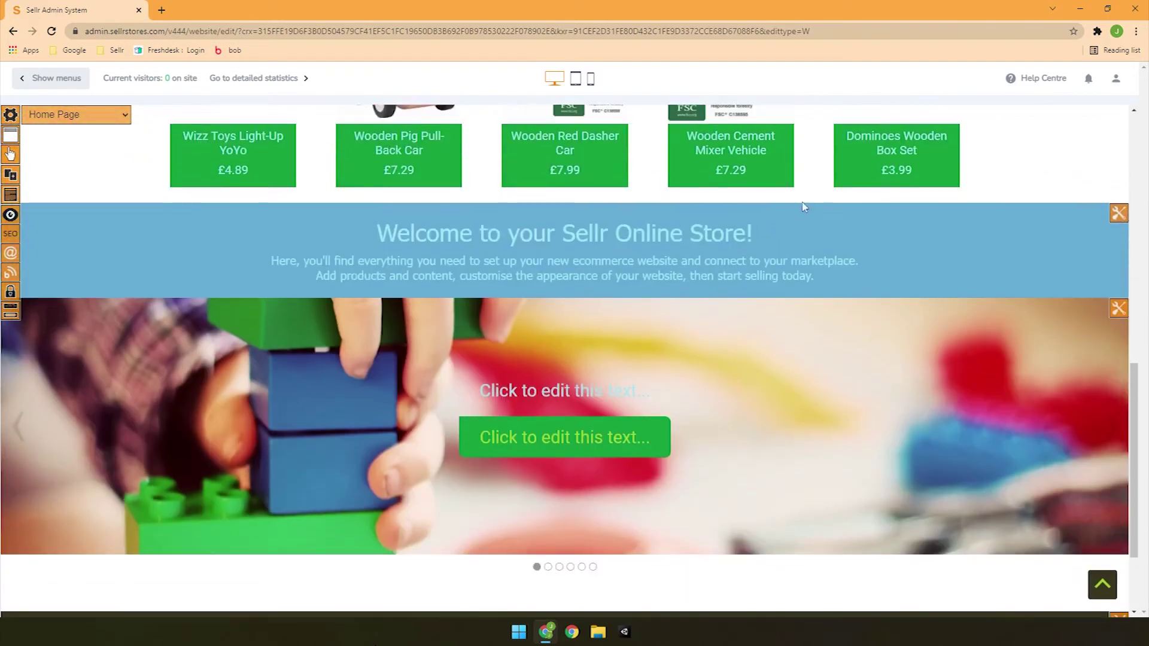
{"action": "left_click", "coordinate": [1117, 308]}
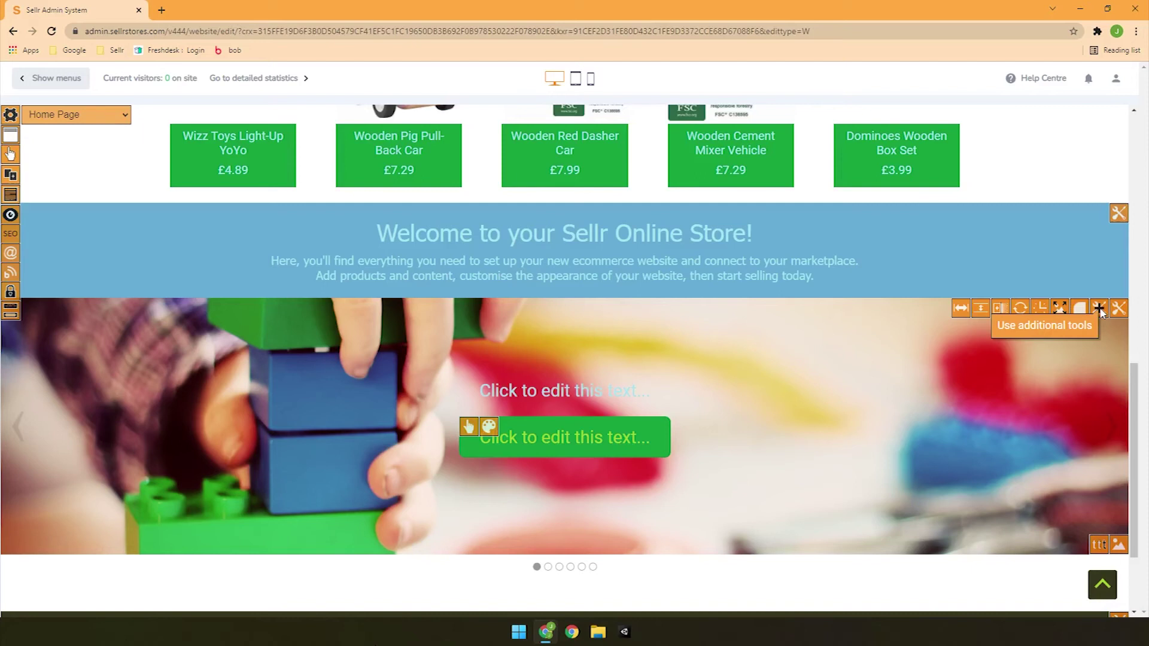
{"action": "left_click", "coordinate": [1100, 308]}
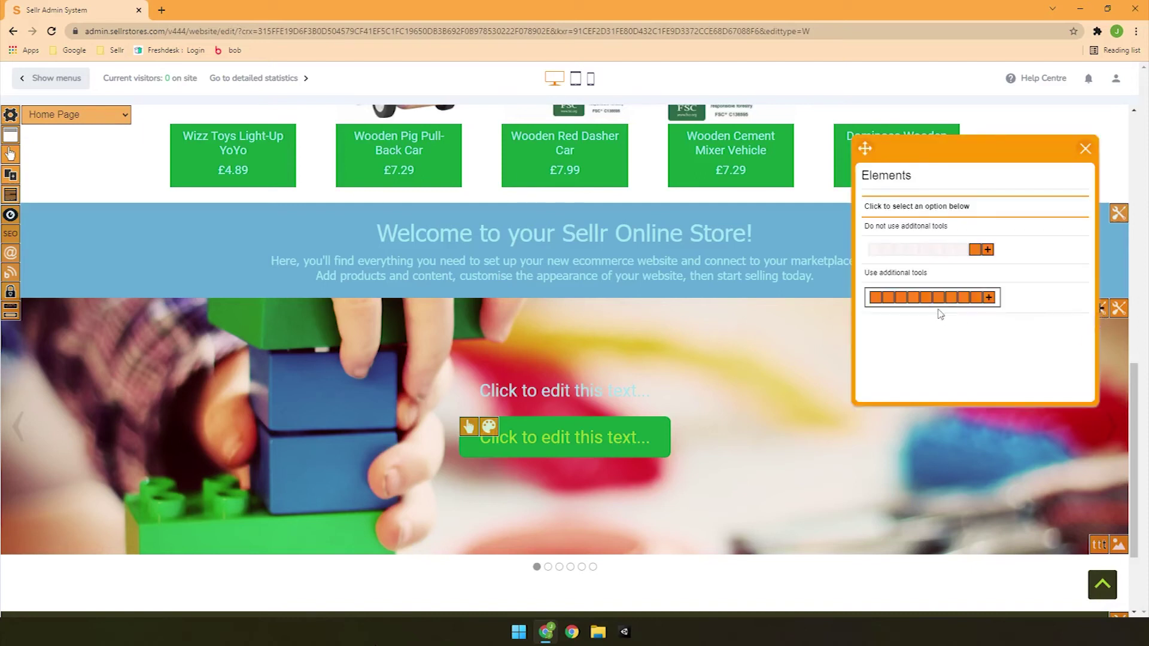
{"action": "left_click", "coordinate": [1084, 150]}
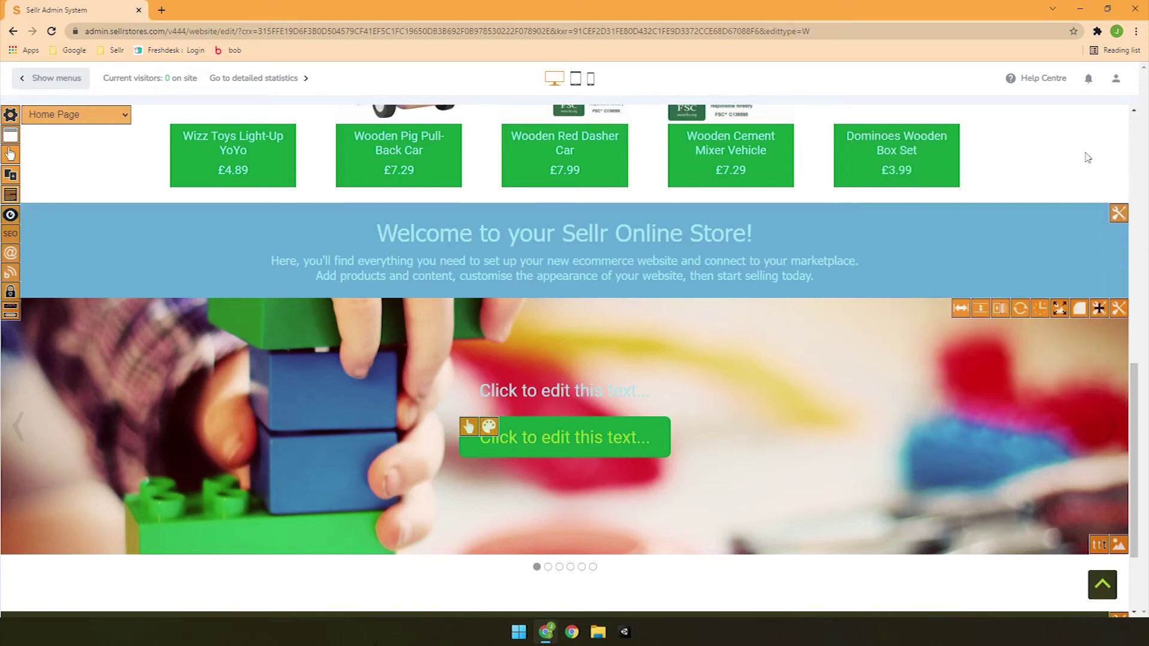
{"action": "left_click", "coordinate": [1059, 383]}
View the additional-tools options for the main banner below the page header
{"action": "scroll", "coordinate": [1040, 309], "scroll_direction": "up", "scroll_amount": 1}
{"action": "scroll", "coordinate": [1040, 309], "scroll_direction": "up", "scroll_amount": 10}
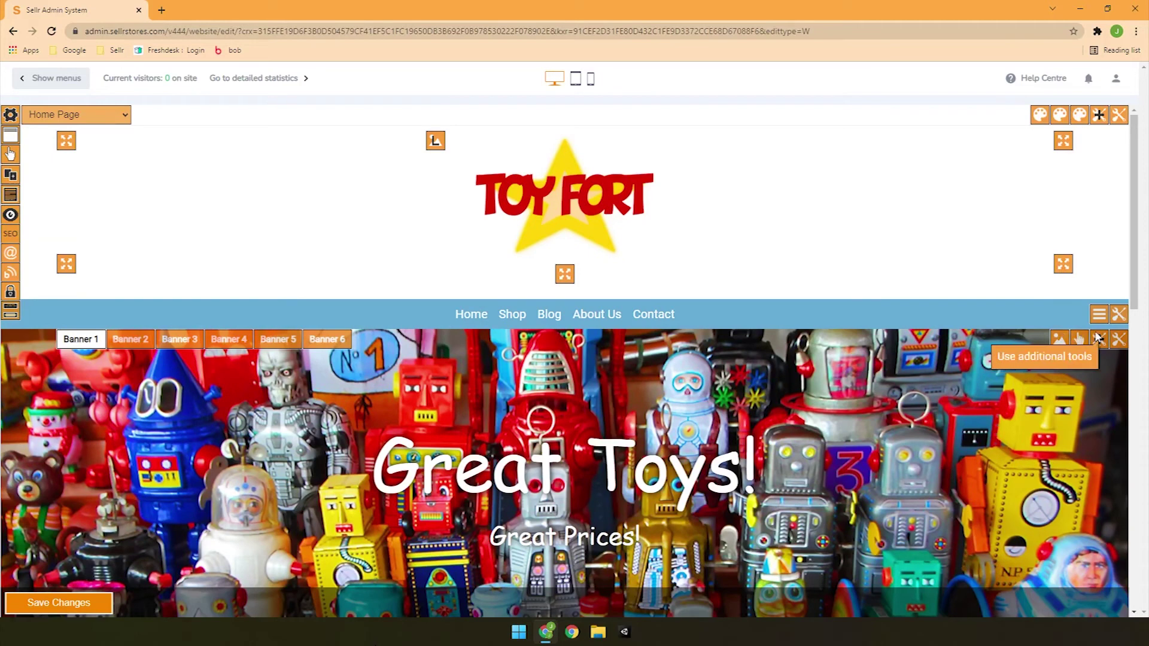
{"action": "left_click", "coordinate": [1098, 338]}
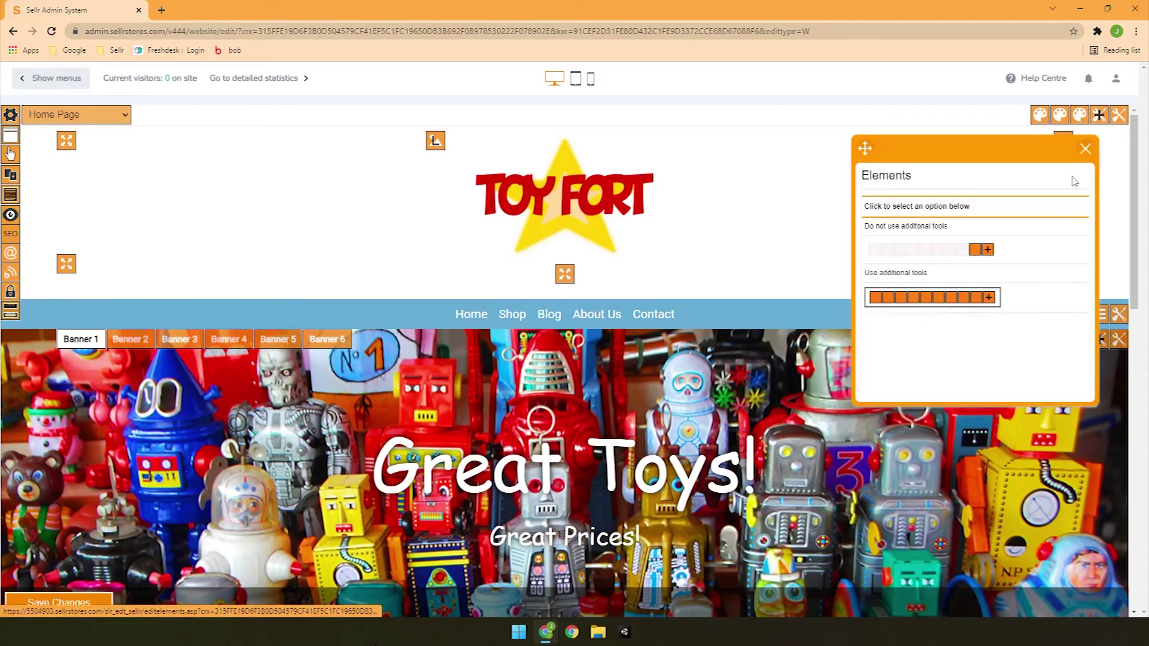
{"action": "left_click", "coordinate": [1085, 149]}
Delete the current desktop image from the first slide of the lower image slider
{"action": "scroll", "coordinate": [1017, 389], "scroll_direction": "down", "scroll_amount": 10}
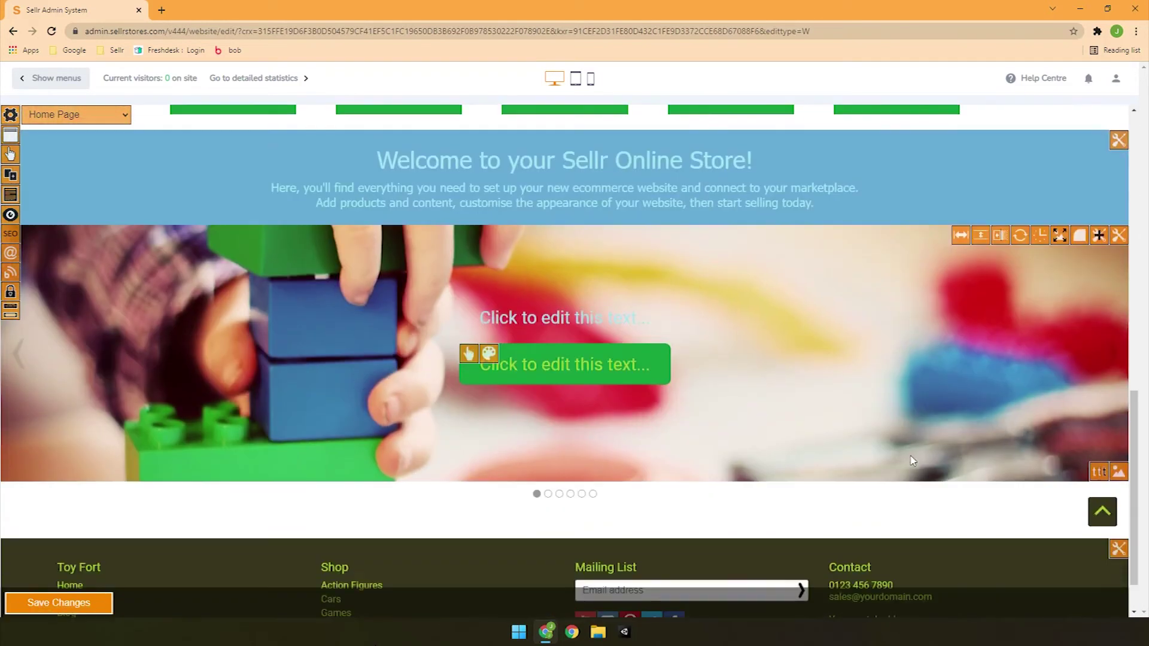
{"action": "left_click", "coordinate": [1118, 471]}
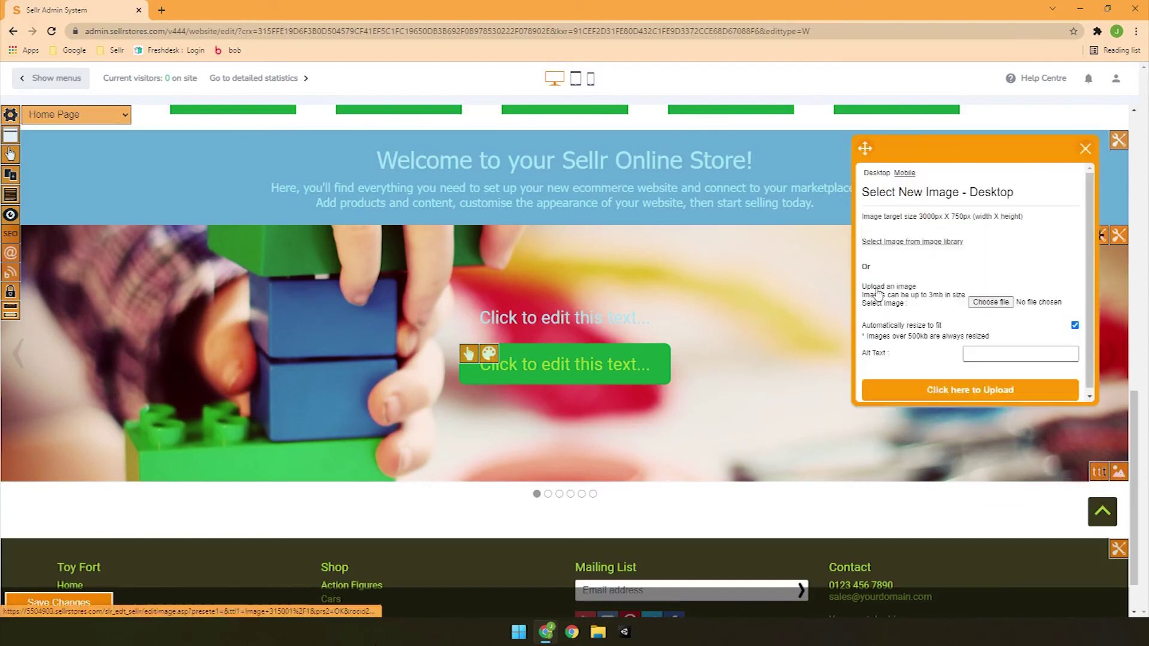
{"action": "left_click", "coordinate": [878, 292]}
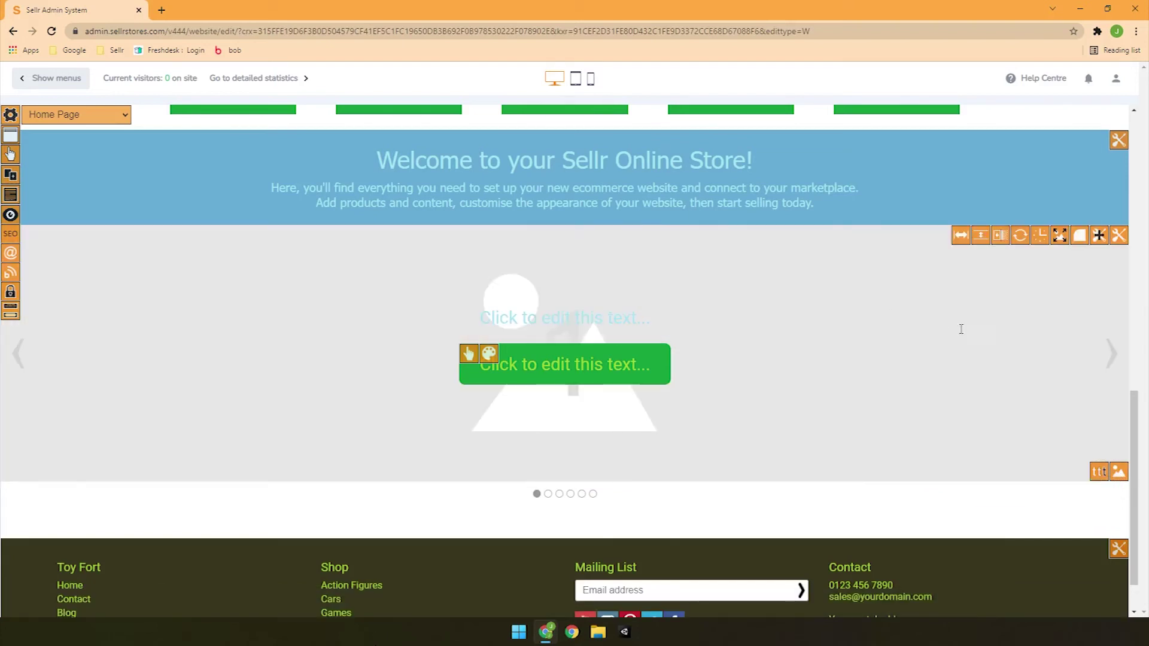
Upload ToyFort4 Banner.png from the Toy Fort folder as the slide's desktop image and close the image window
{"action": "left_click", "coordinate": [1118, 471]}
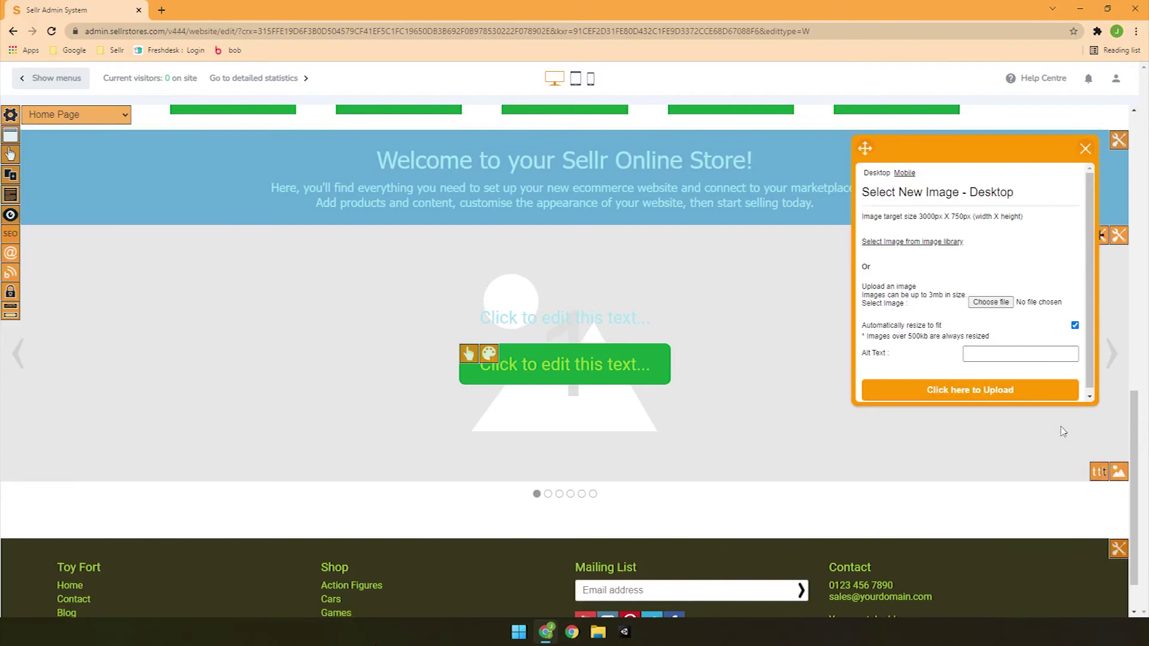
{"action": "key", "text": "alt+Tab"}
{"action": "left_click_drag", "start_coordinate": [650, 55], "coordinate": [635, 167]}
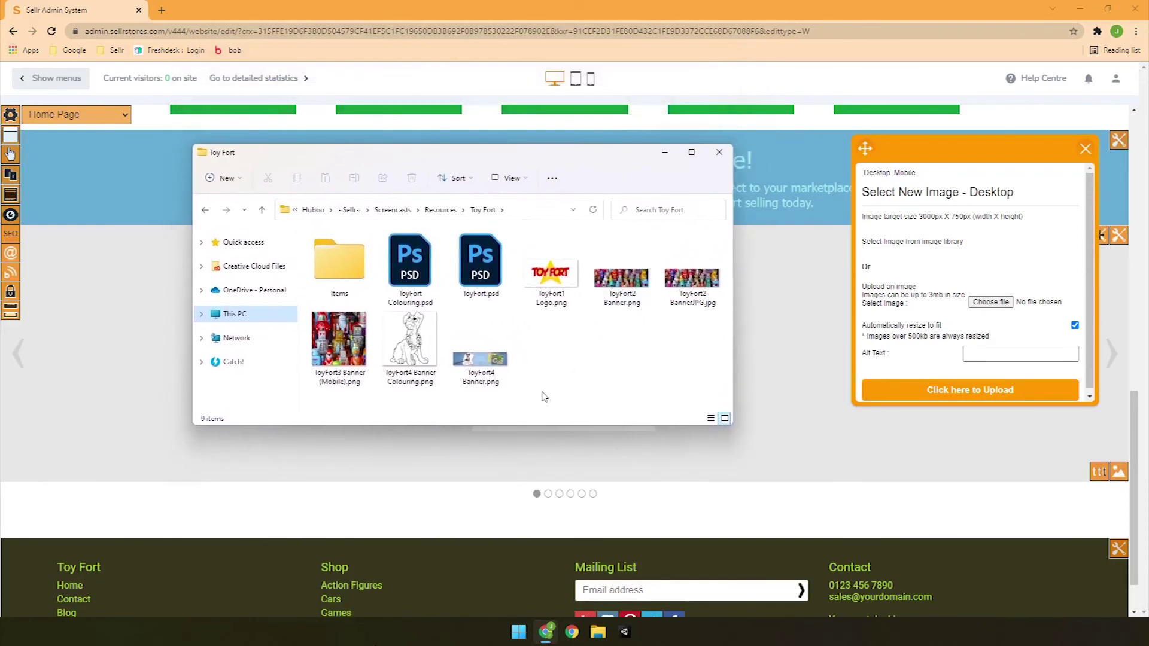
{"action": "left_click_drag", "start_coordinate": [480, 357], "coordinate": [988, 303]}
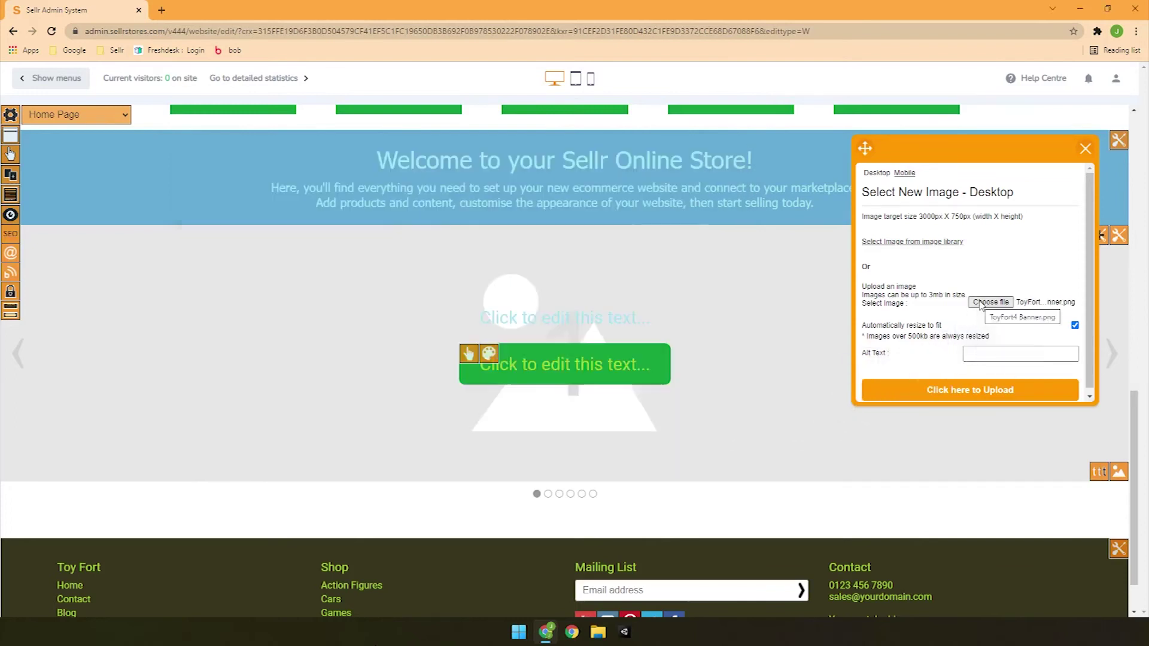
{"action": "left_click", "coordinate": [969, 397]}
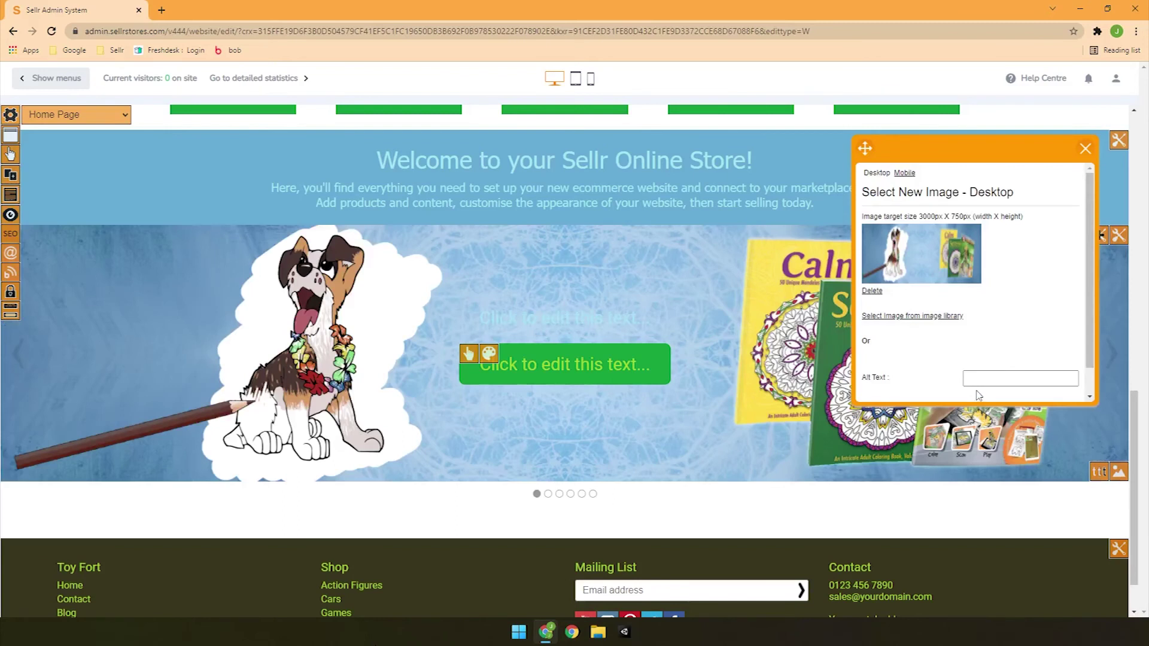
{"action": "left_click", "coordinate": [1084, 151]}
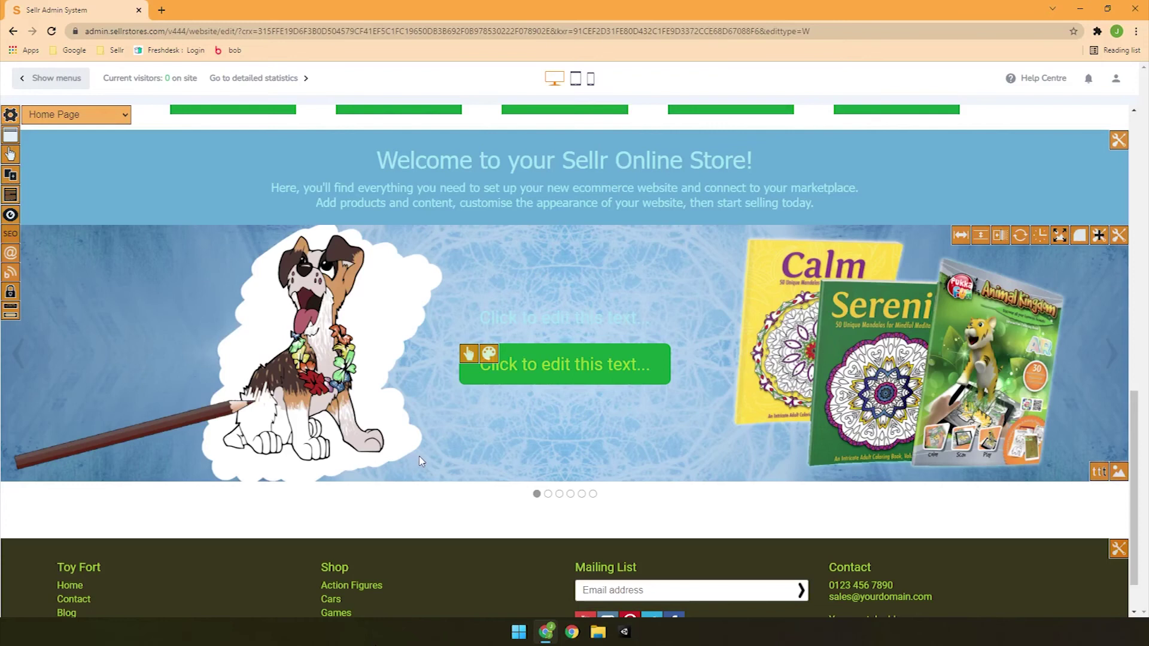
Examine the link options for the slide's button, including the available product categories, without assigning a link
{"action": "left_click", "coordinate": [469, 355]}
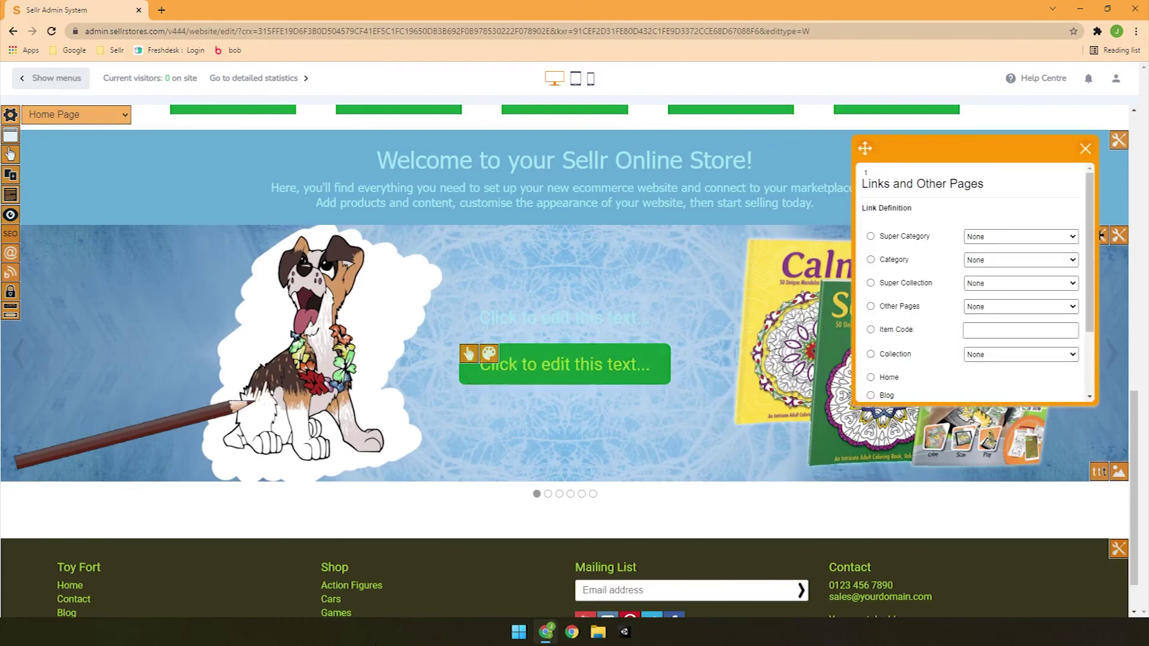
{"action": "left_click", "coordinate": [977, 260]}
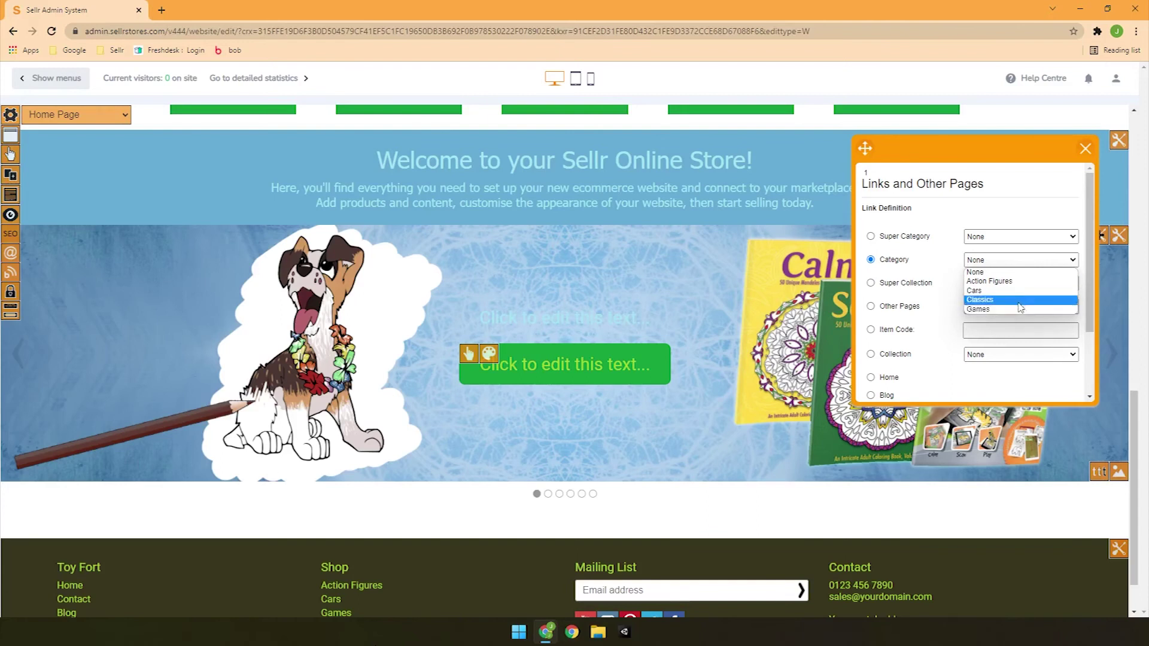
{"action": "left_click", "coordinate": [937, 250]}
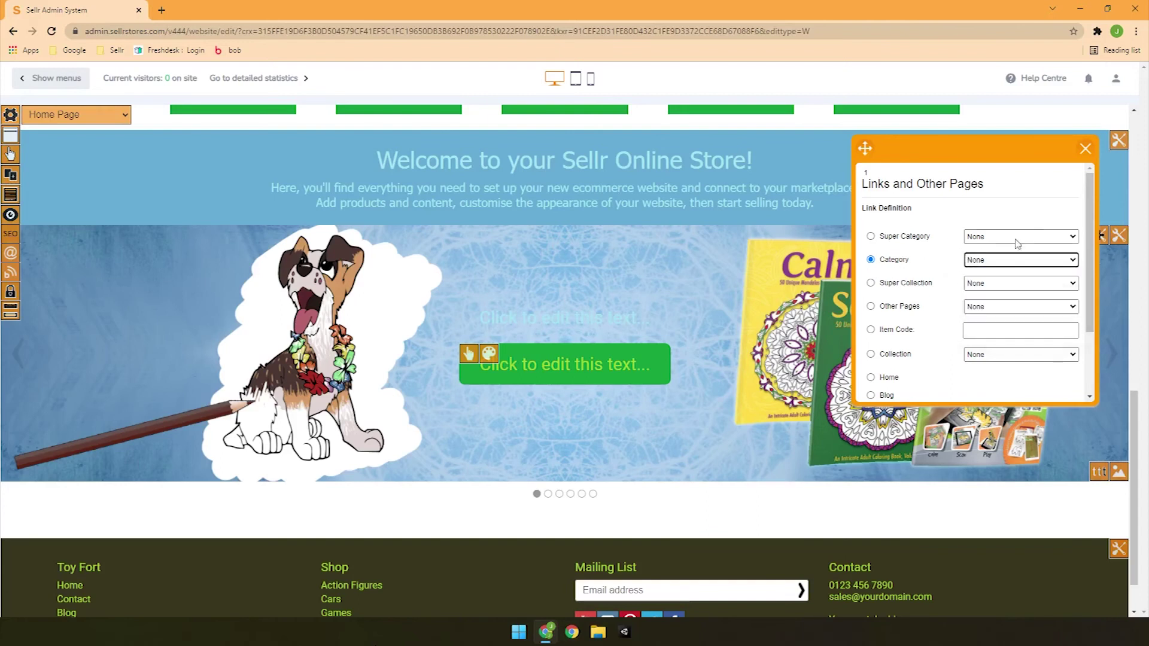
{"action": "left_click", "coordinate": [1084, 148]}
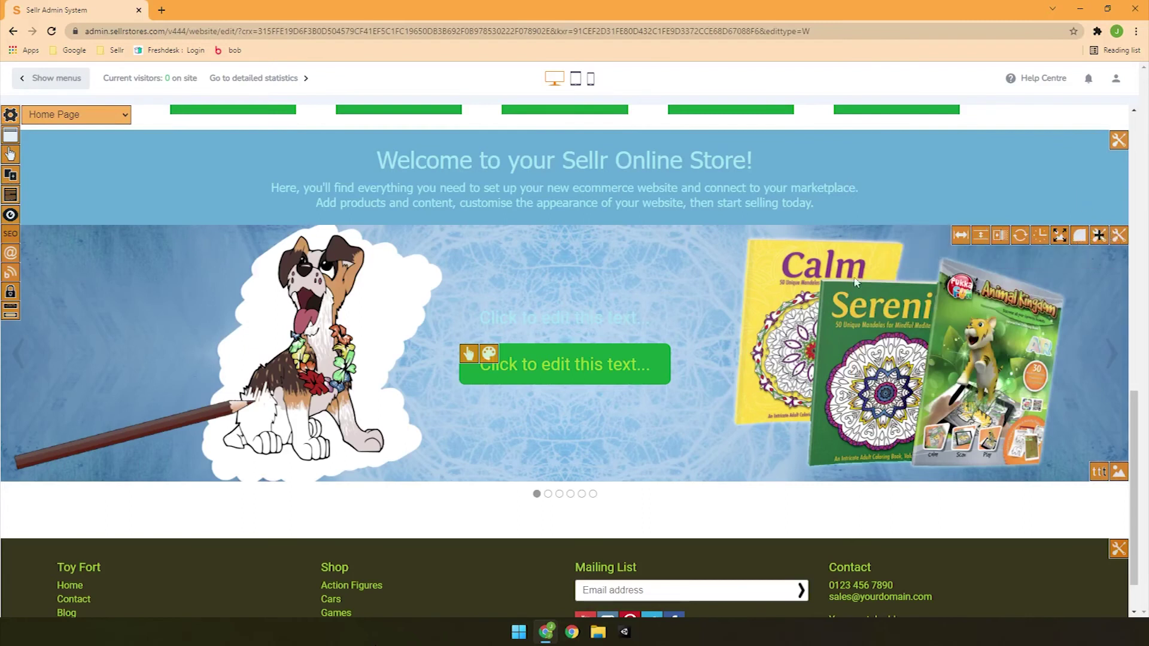
Replace the slide button's text with "Click Here to Browse!" in bright green Comic Sans MS
{"action": "left_click", "coordinate": [659, 364]}
{"action": "key", "text": "ctrl+a"}
{"action": "type", "text": "Click Here to Browse!"}
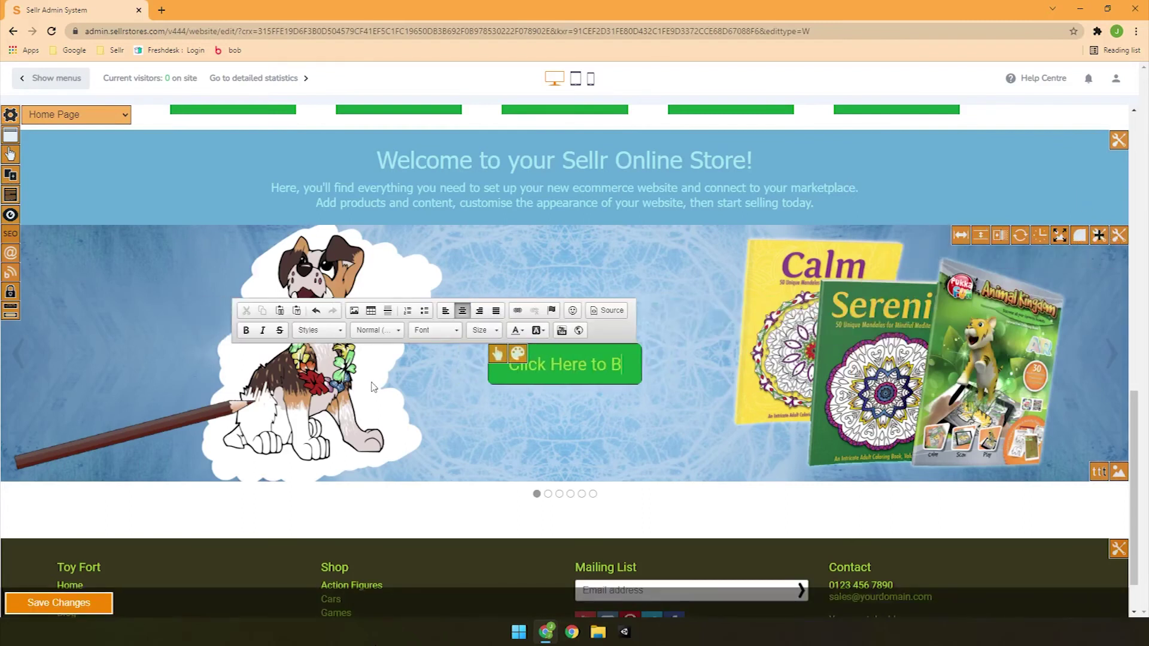
{"action": "key", "text": "ctrl+a"}
{"action": "left_click", "coordinate": [466, 330]}
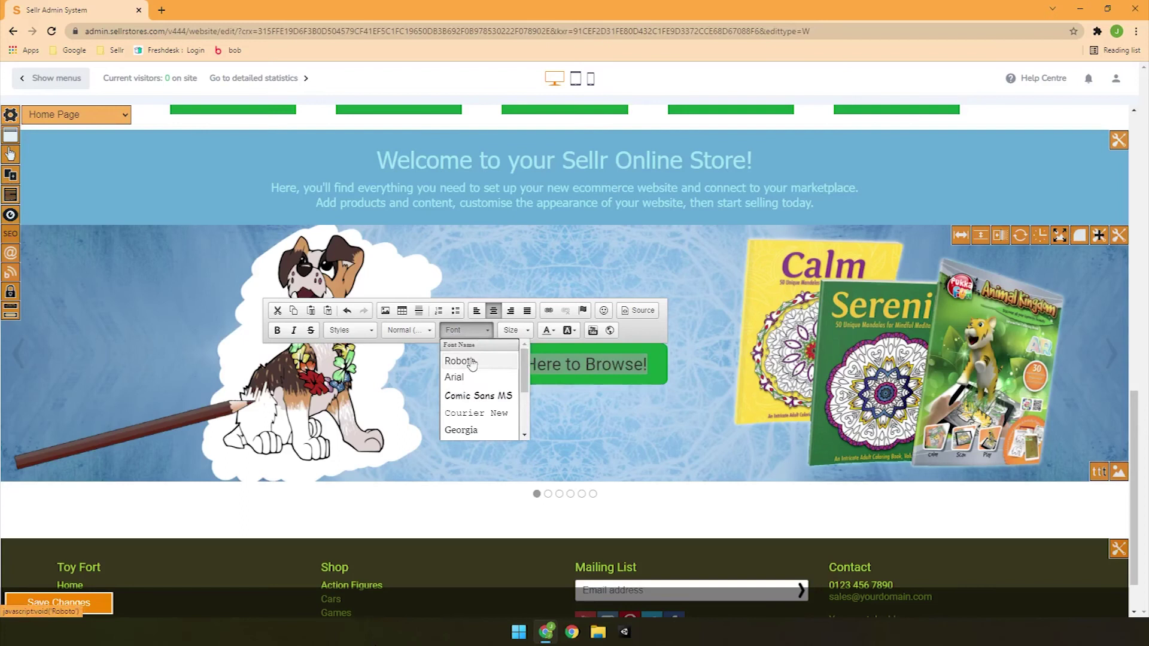
{"action": "left_click", "coordinate": [476, 395]}
{"action": "left_click", "coordinate": [741, 330]}
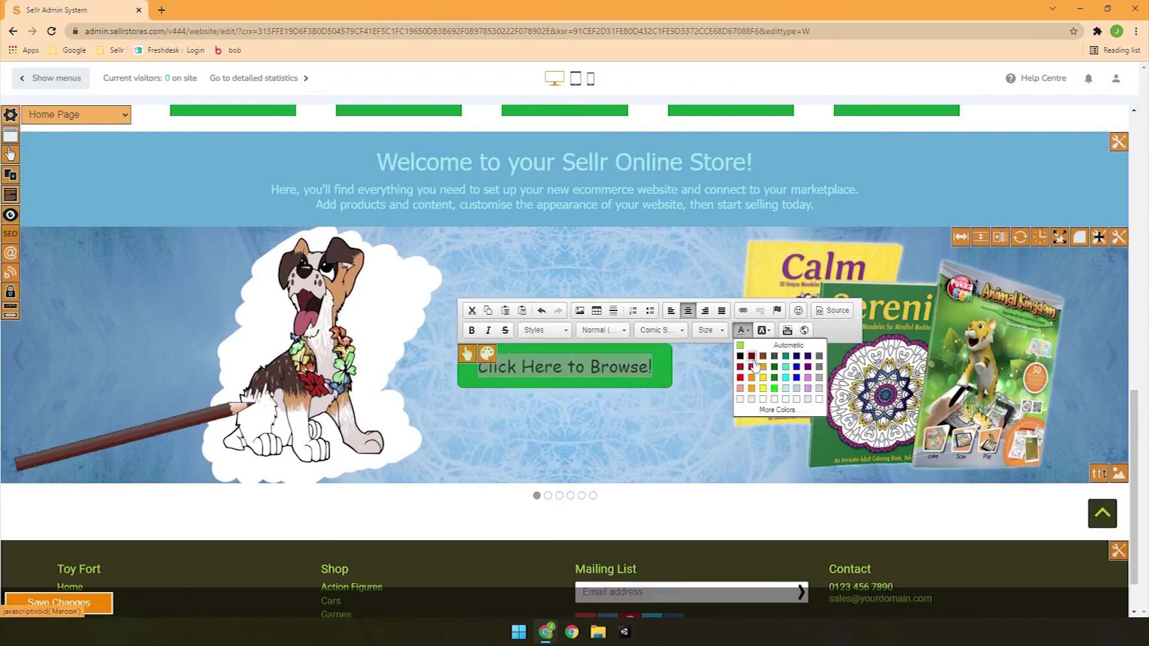
{"action": "left_click", "coordinate": [775, 378]}
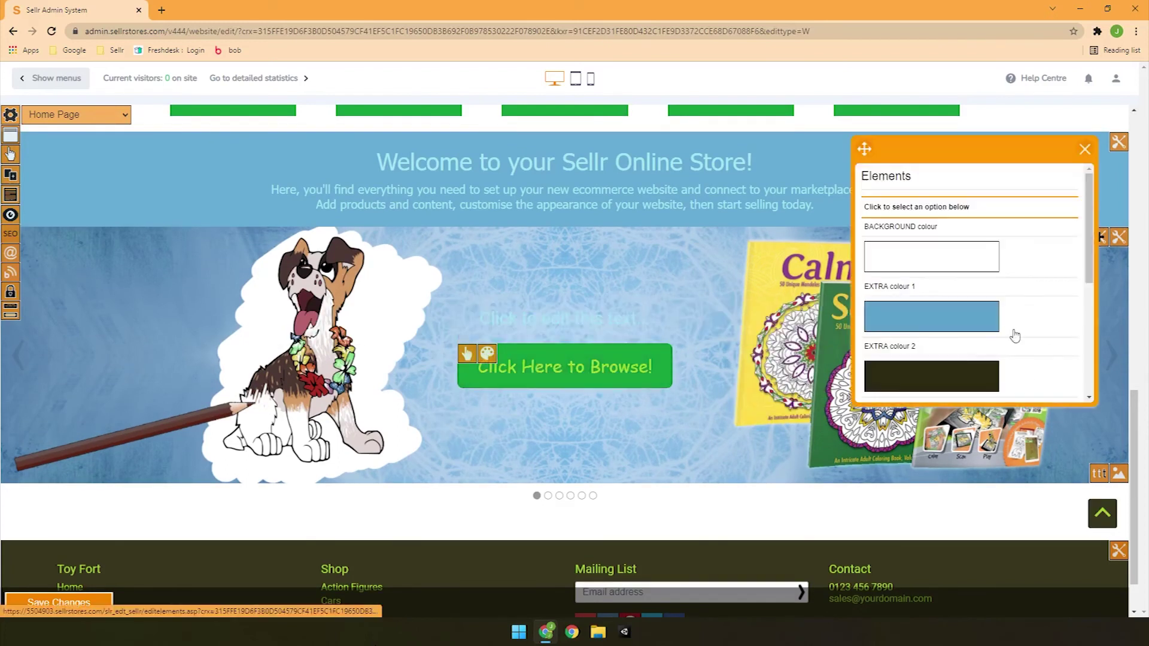
Set the slide button's background to EXTRA colour 1 and replace the text above it with "Colouring Books For All Ages!"
{"action": "left_click", "coordinate": [1084, 149]}
{"action": "left_click_drag", "start_coordinate": [645, 325], "coordinate": [437, 323]}
{"action": "type", "text": "testing all A"}
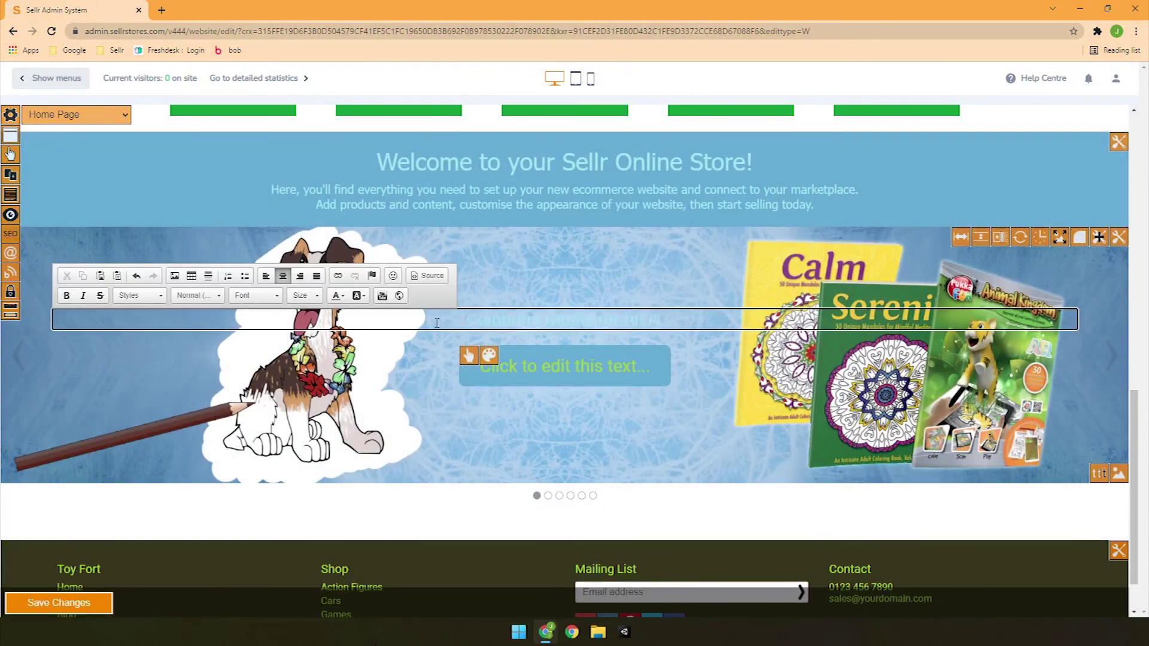
Format the slide's text above the button as bold green Comic Sans MS and save the page changes
{"action": "key", "text": "ctrl+a"}
{"action": "left_click", "coordinate": [340, 295]}
{"action": "left_click", "coordinate": [369, 338]}
{"action": "left_click", "coordinate": [437, 321]}
{"action": "key", "text": "ctrl+a"}
{"action": "left_click", "coordinate": [255, 296]}
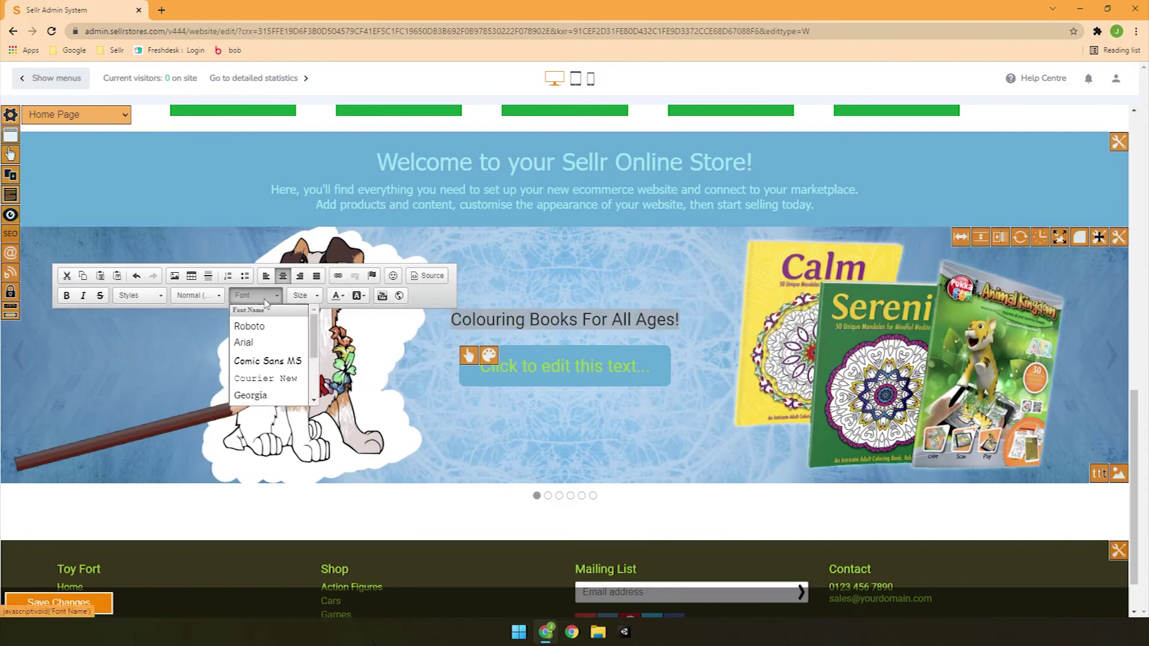
{"action": "left_click", "coordinate": [257, 361]}
{"action": "left_click", "coordinate": [66, 295]}
{"action": "left_click", "coordinate": [58, 603]}
{"action": "left_click", "coordinate": [678, 98]}
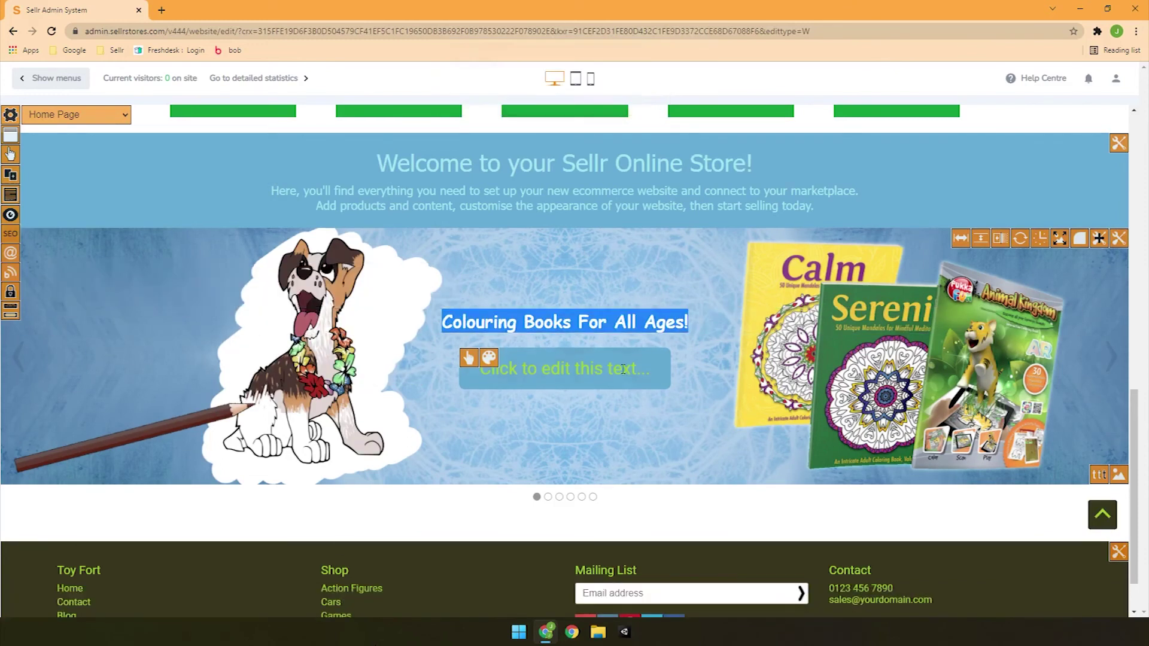
Replace the slide button's placeholder text with "Click Here to Browse" and save the page changes
{"action": "left_click_drag", "start_coordinate": [651, 370], "coordinate": [371, 400]}
{"action": "type", "text": "Click Here to Browse"}
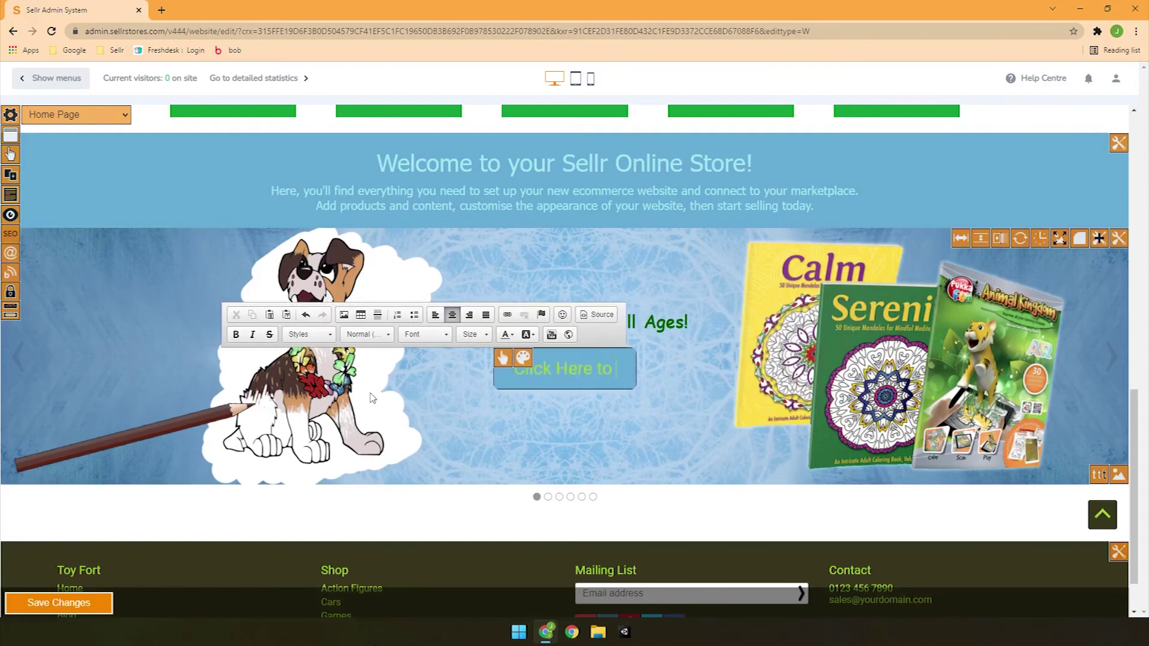
{"action": "left_click", "coordinate": [83, 600]}
{"action": "left_click", "coordinate": [677, 98]}
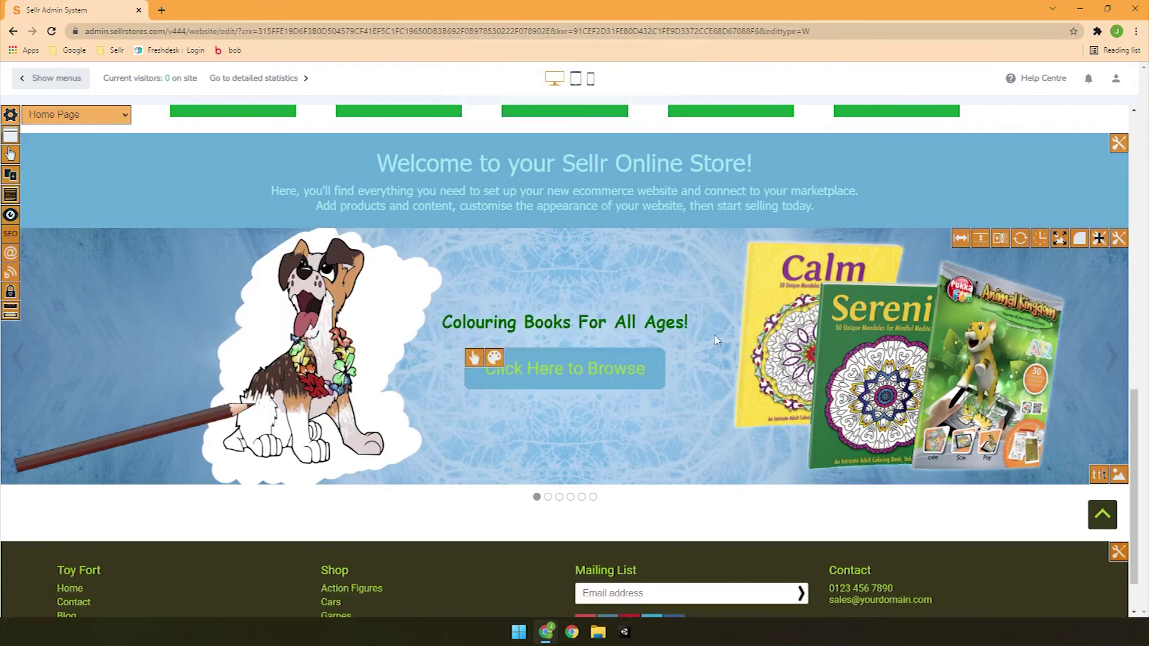
Show the admin menus and leave the page editor for the store's main dashboard
{"action": "scroll", "coordinate": [809, 435], "scroll_direction": "up", "scroll_amount": 3}
{"action": "scroll", "coordinate": [836, 507], "scroll_direction": "down", "scroll_amount": 2}
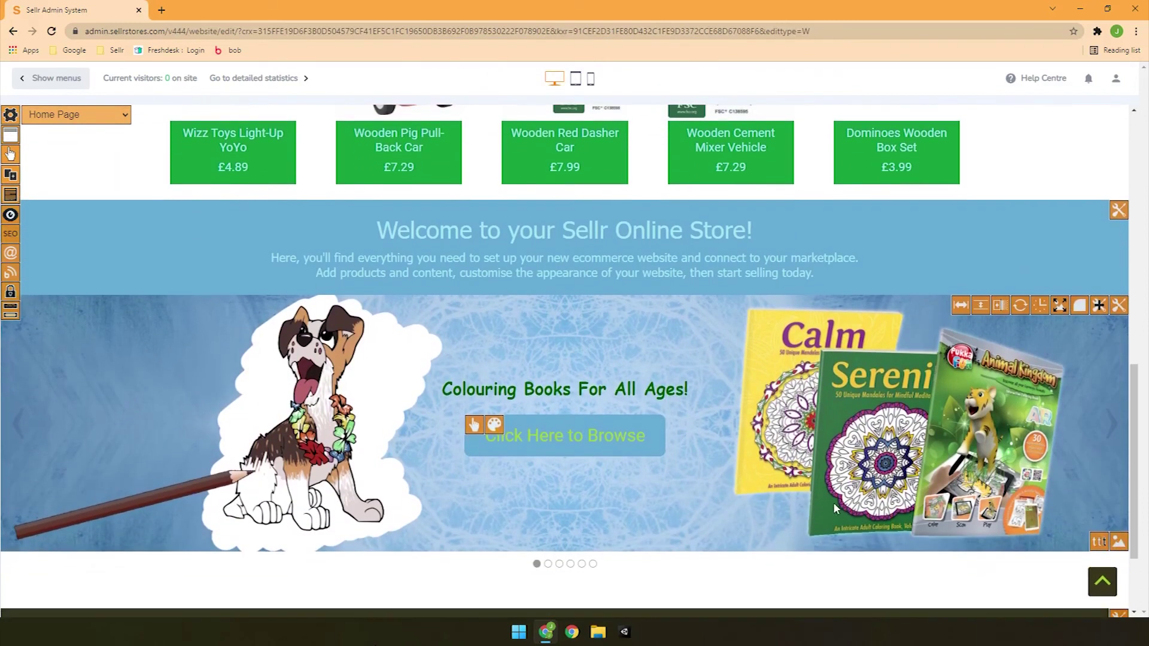
{"action": "scroll", "coordinate": [139, 297], "scroll_direction": "up", "scroll_amount": 10}
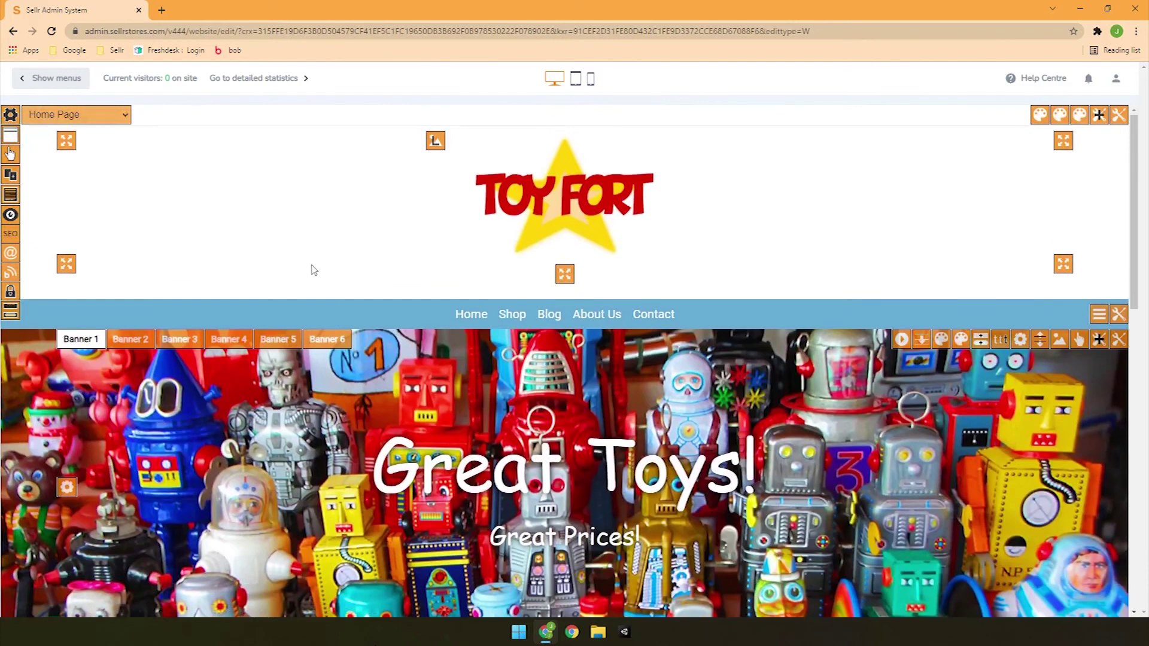
{"action": "left_click", "coordinate": [53, 79]}
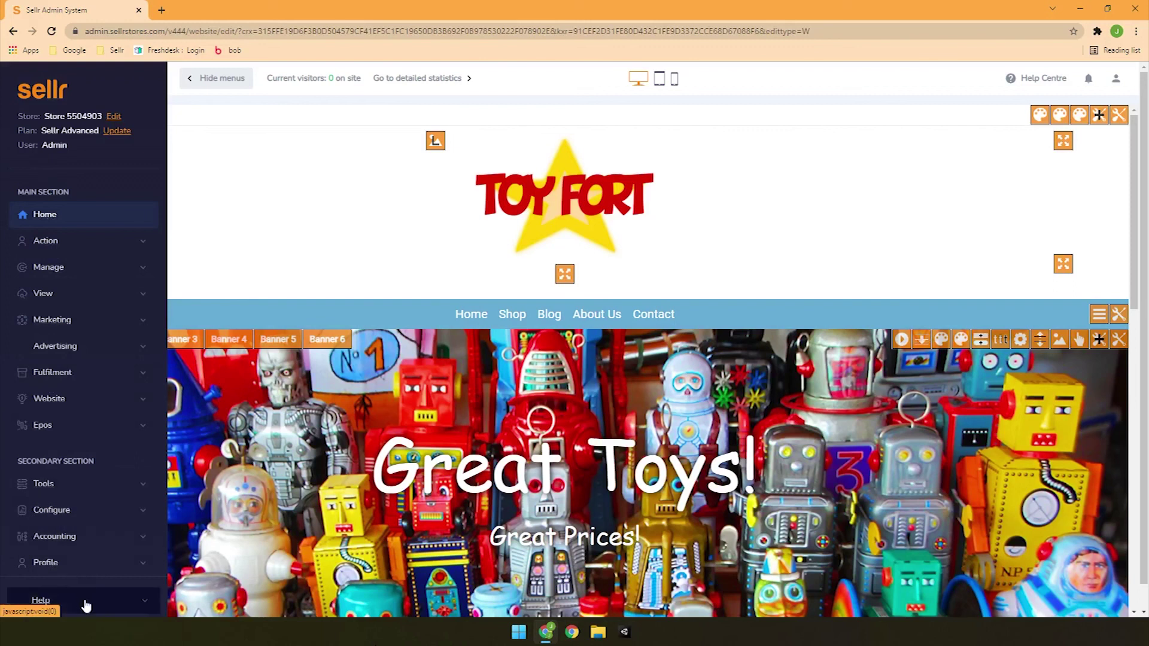
{"action": "left_click", "coordinate": [48, 98]}
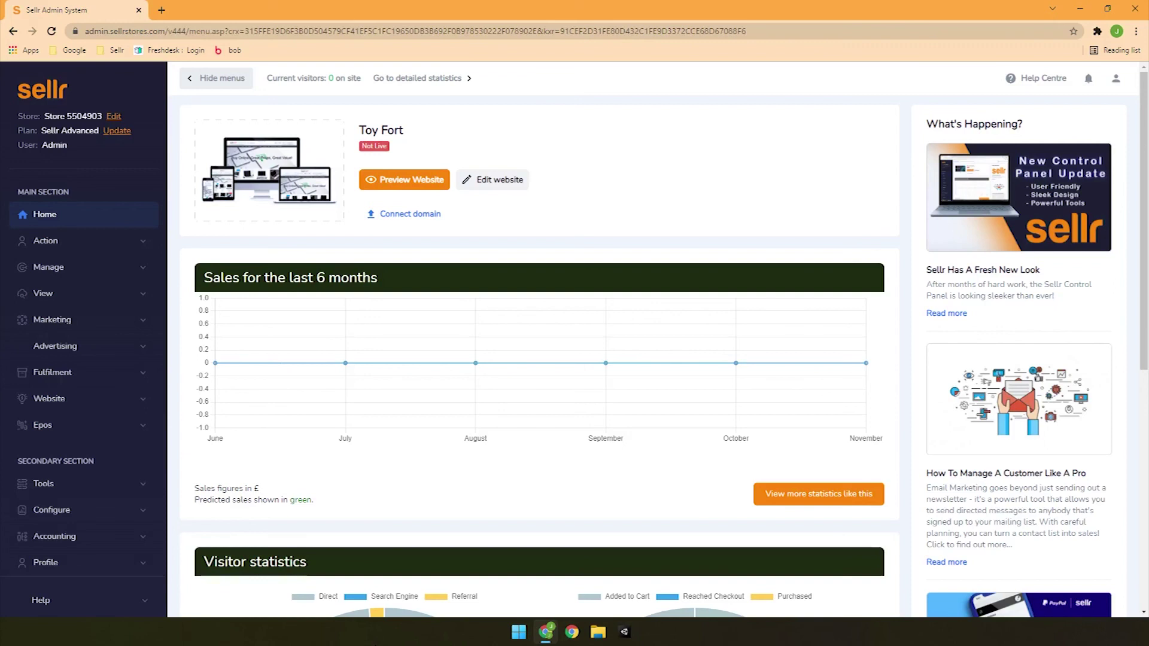
{"action": "left_click", "coordinate": [99, 267]}
{"action": "scroll", "coordinate": [97, 317], "scroll_direction": "down", "scroll_amount": 5}
{"action": "left_click", "coordinate": [85, 485]}
{"action": "scroll", "coordinate": [89, 464], "scroll_direction": "down", "scroll_amount": 3}
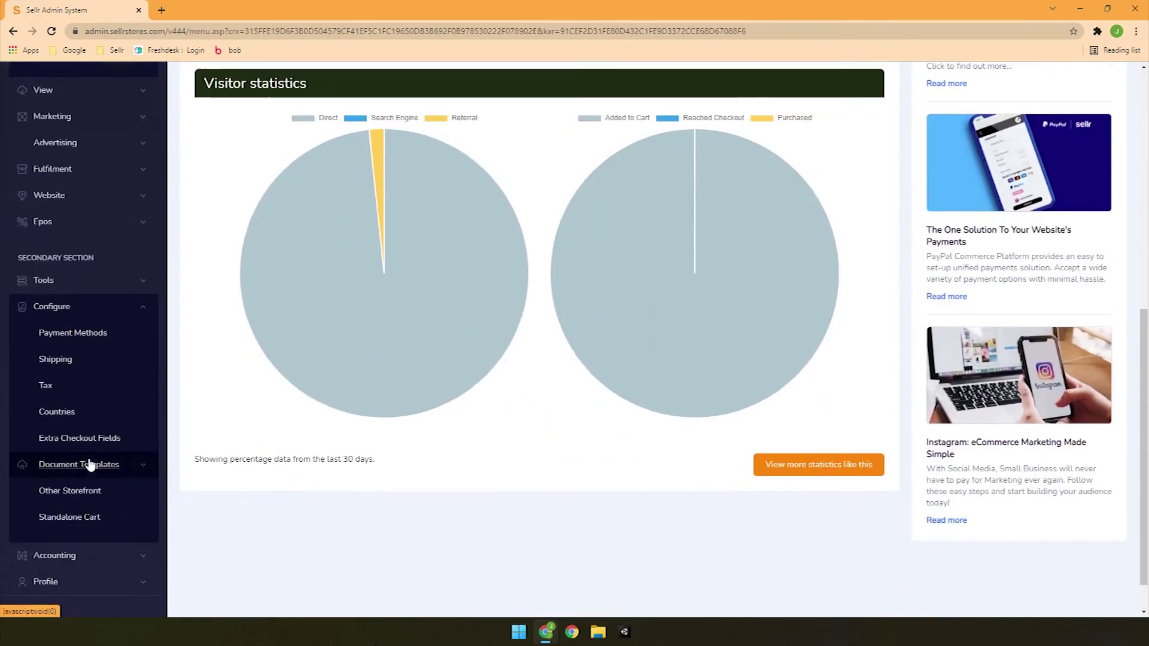
{"action": "left_click", "coordinate": [96, 306]}
{"action": "scroll", "coordinate": [117, 274], "scroll_direction": "up", "scroll_amount": 5}
Open the Contact Us page in the help section and highlight the link for e-mailing the support team
{"action": "left_click", "coordinate": [85, 525]}
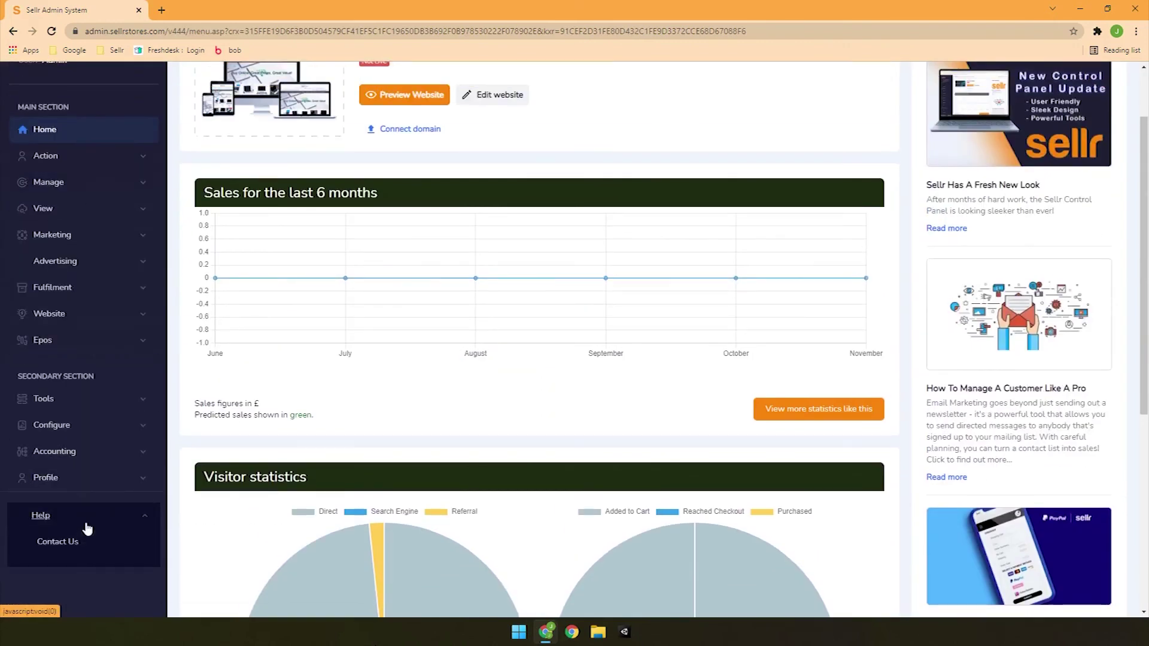
{"action": "left_click", "coordinate": [86, 546]}
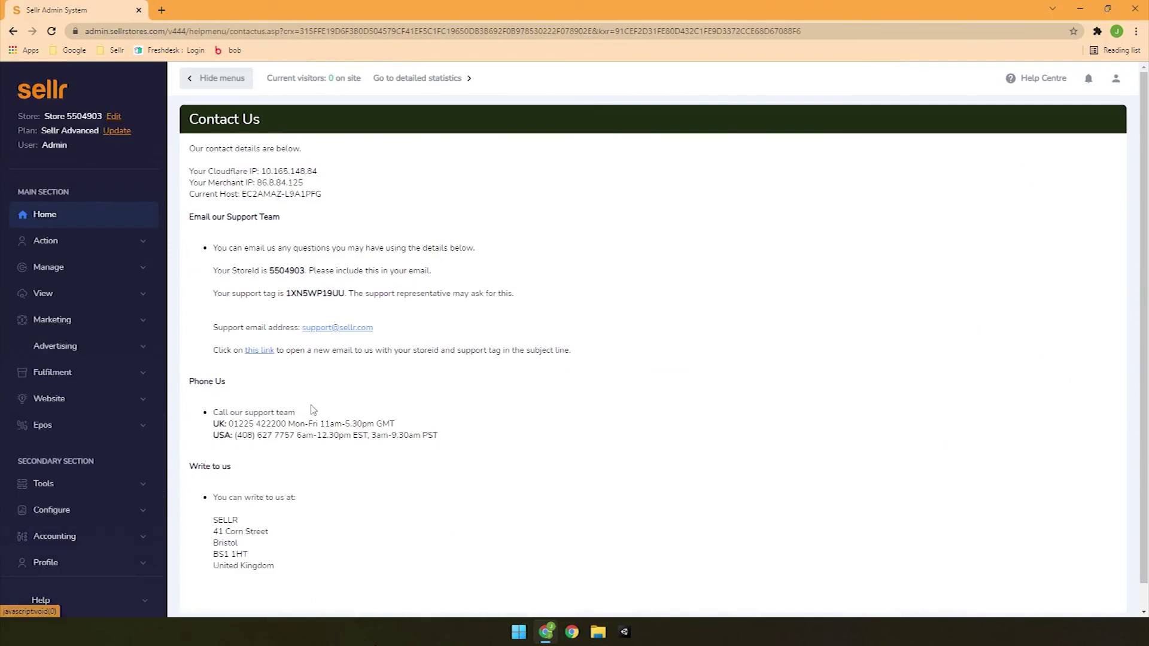
{"action": "mouse_move", "coordinate": [275, 351]}
{"action": "left_mouse_down"}
{"action": "mouse_move", "coordinate": [243, 350]}
{"action": "mouse_move", "coordinate": [258, 349]}
{"action": "left_mouse_up"}
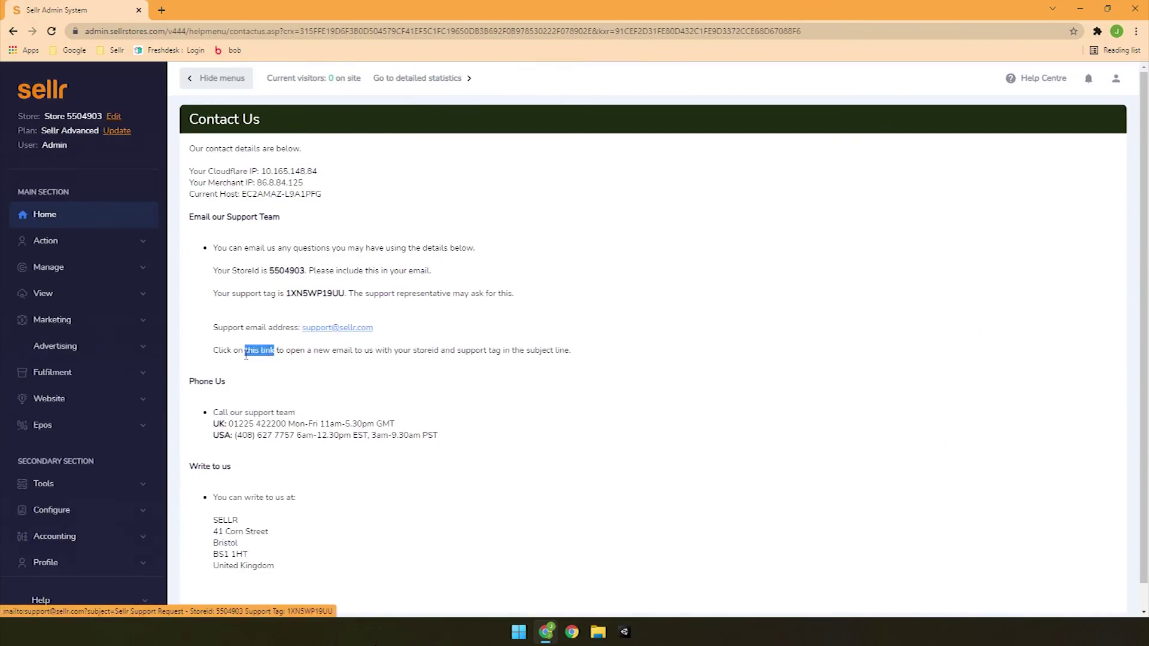